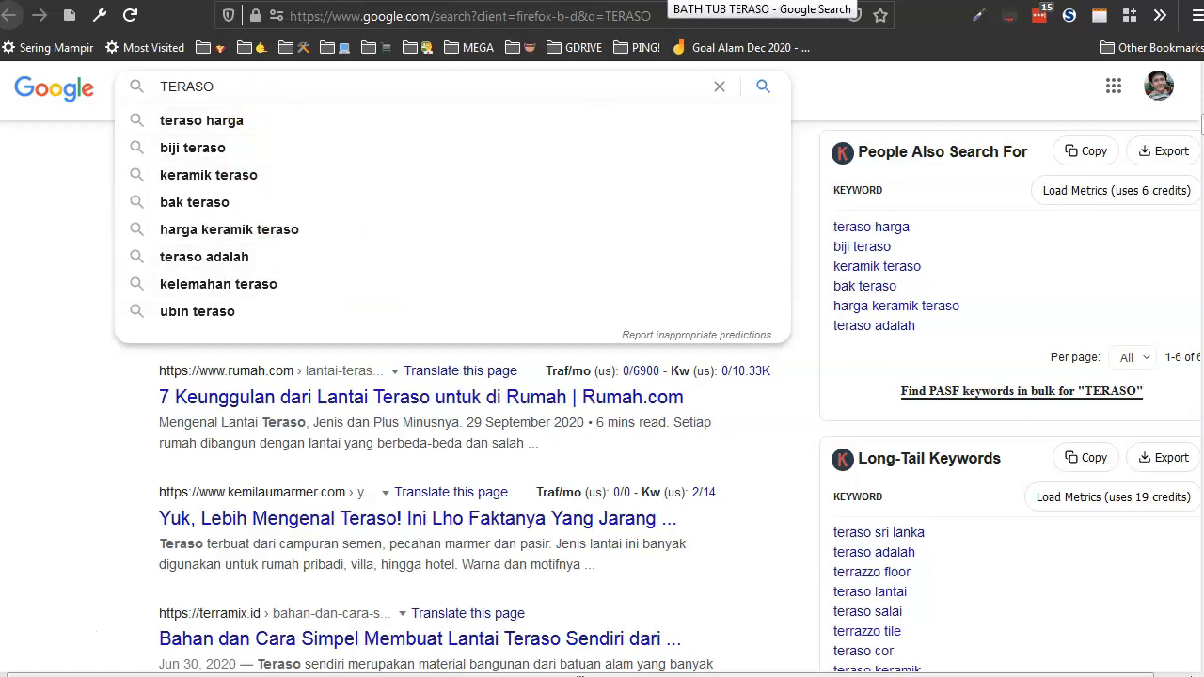
Switch to the BATH TUB TERASO search results and change the search query to BATHTUB TERASO
{"action": "left_click", "coordinate": [668, 1]}
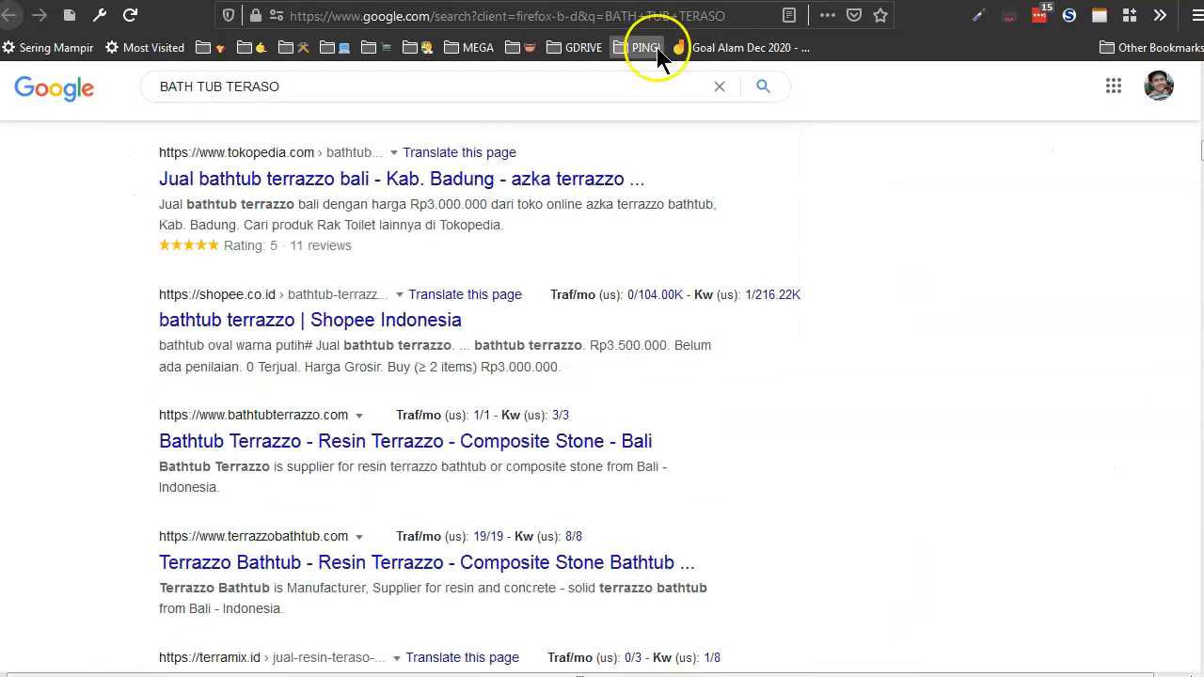
{"action": "left_click", "coordinate": [646, 94]}
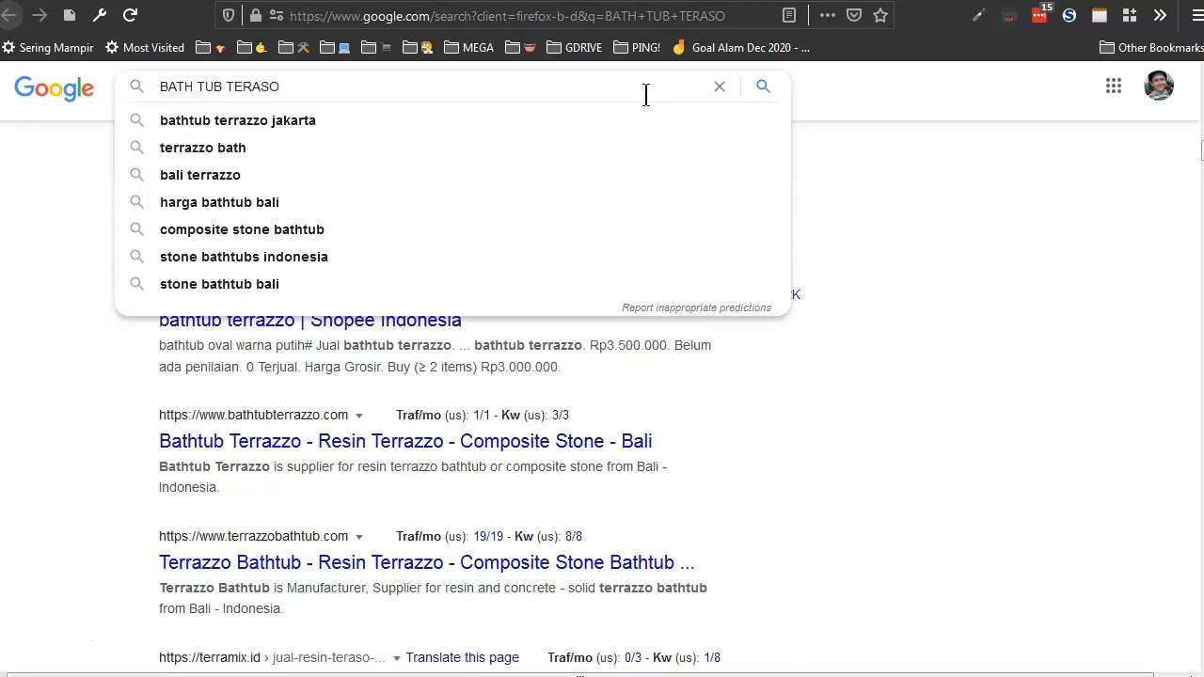
{"action": "key", "text": "BackSpace"}
{"action": "key", "text": "End"}
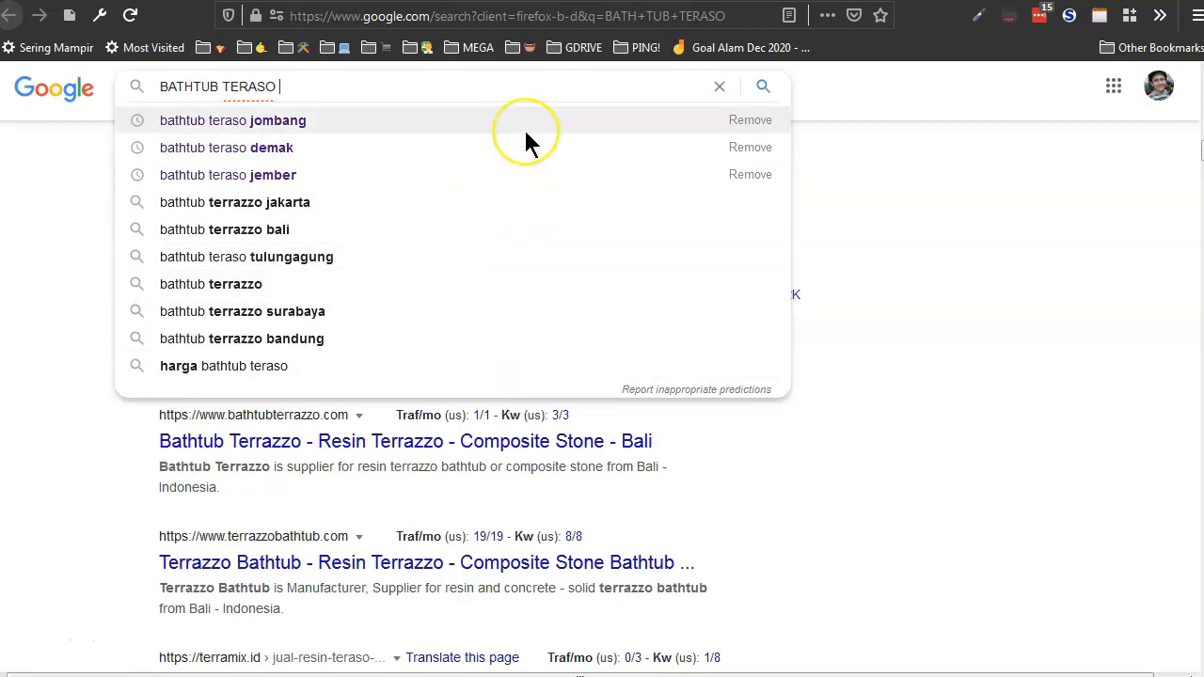
Check the autocomplete suggestions for BATHTUB TERASO followed by each letter from a to g in turn
{"action": "type", "text": "a"}
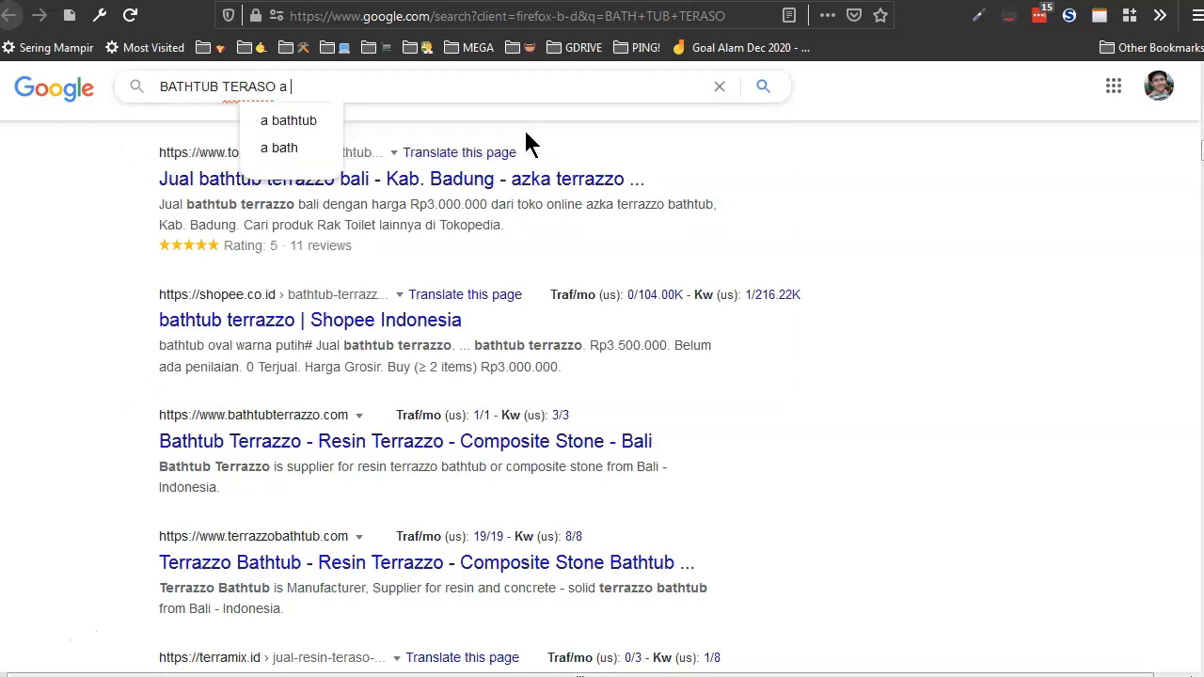
{"action": "key", "text": "BackSpace"}
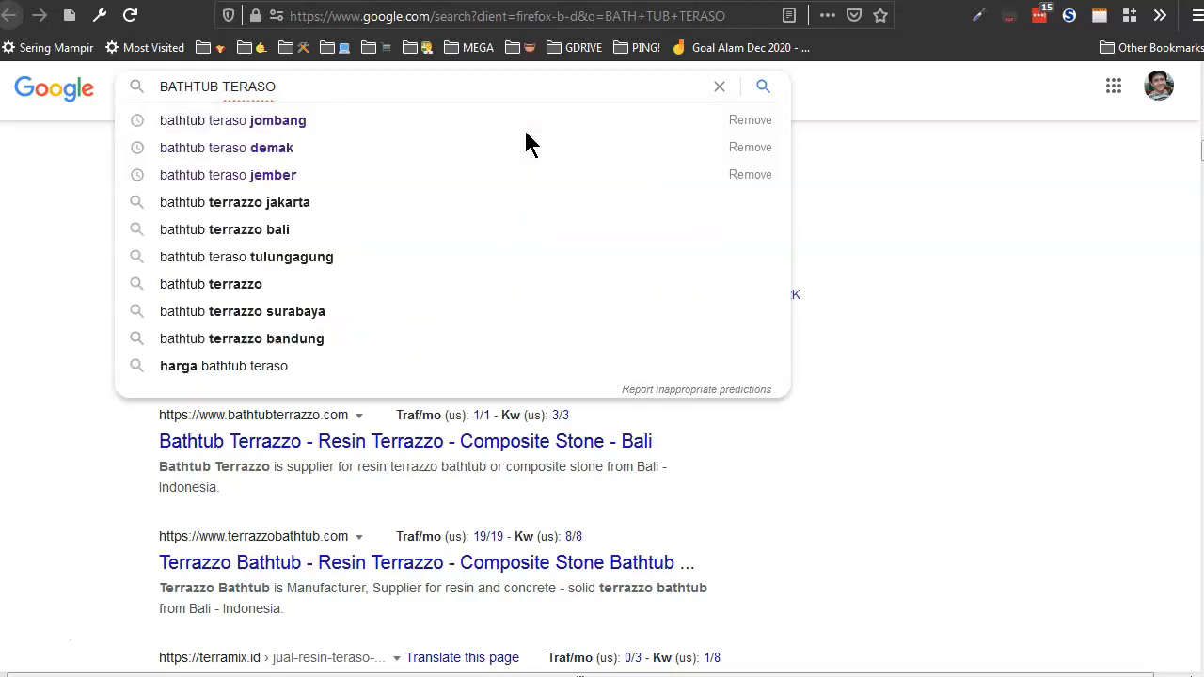
{"action": "type", "text": "b"}
{"action": "key", "text": "BackSpace"}
{"action": "type", "text": "c"}
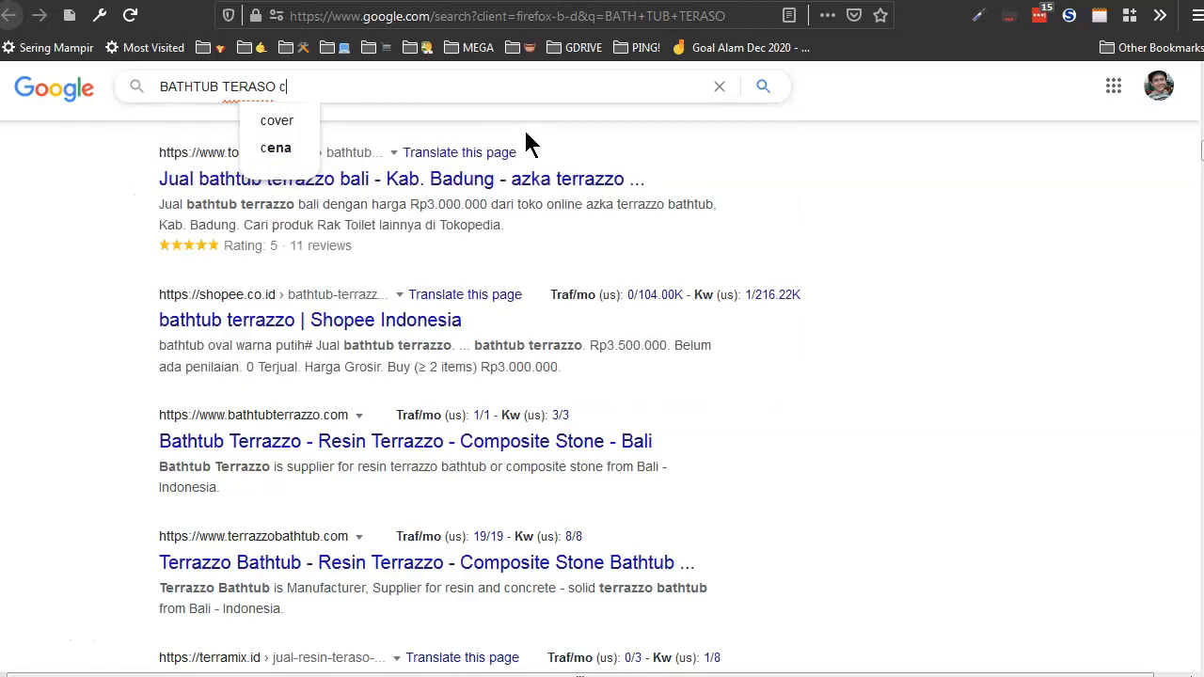
{"action": "key", "text": "BackSpace"}
{"action": "type", "text": "d"}
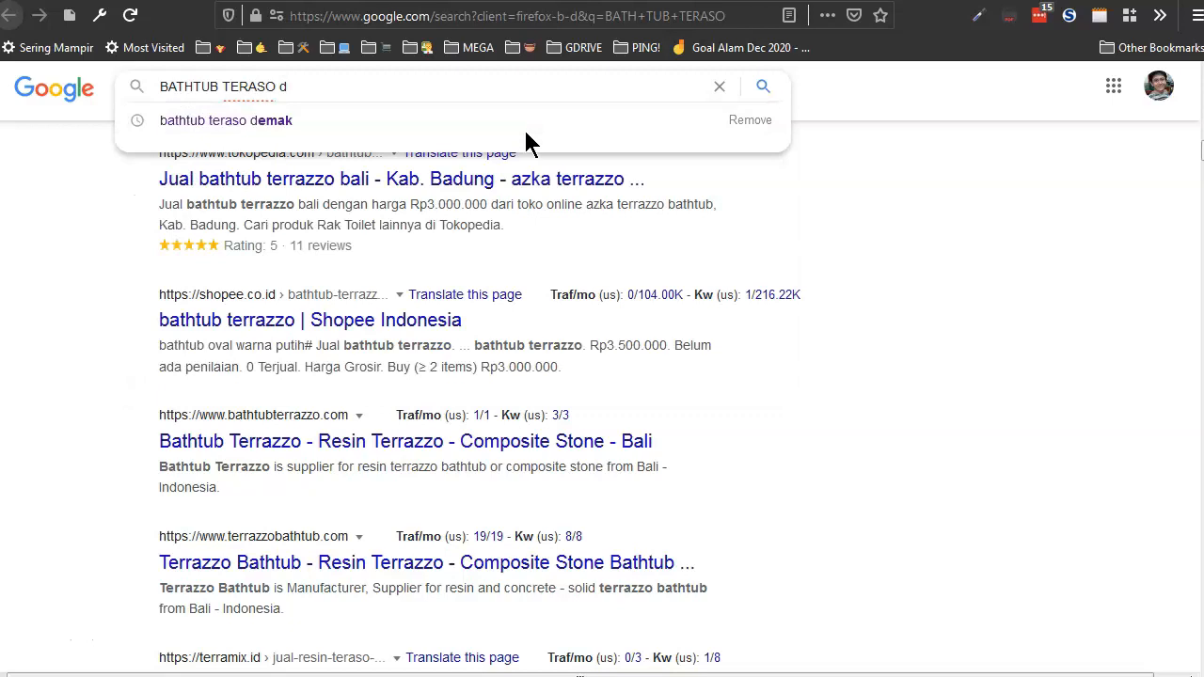
{"action": "key", "text": "BackSpace"}
{"action": "type", "text": "e"}
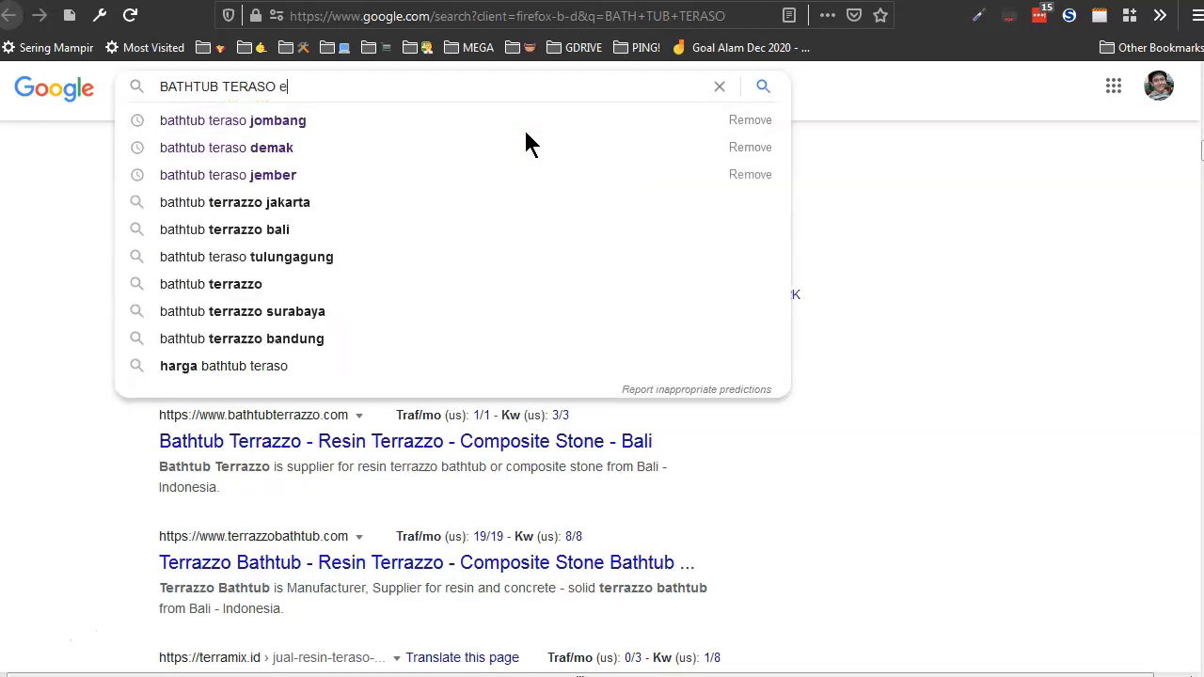
{"action": "key", "text": "BackSpace"}
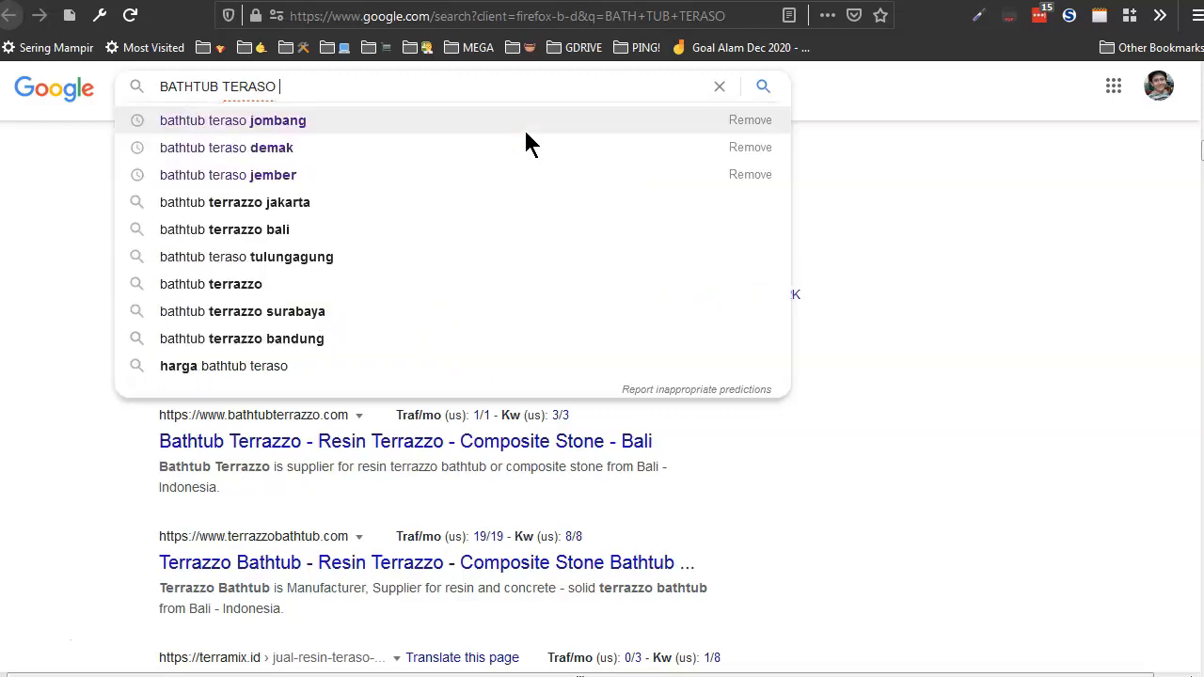
{"action": "type", "text": "f"}
{"action": "key", "text": "BackSpace"}
{"action": "type", "text": "g"}
{"action": "key", "text": "BackSpace"}
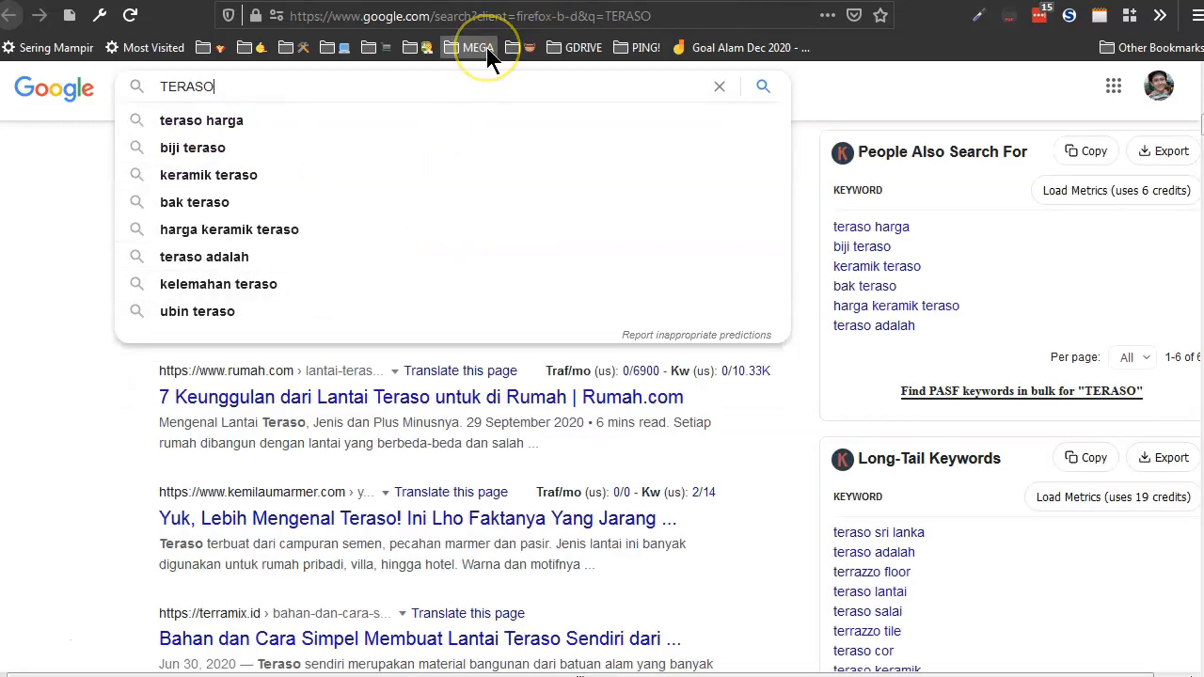
Check the autocomplete suggestions for the TERASO query followed by a space, by the letter a and by the letter b
{"action": "type", "text": "s"}
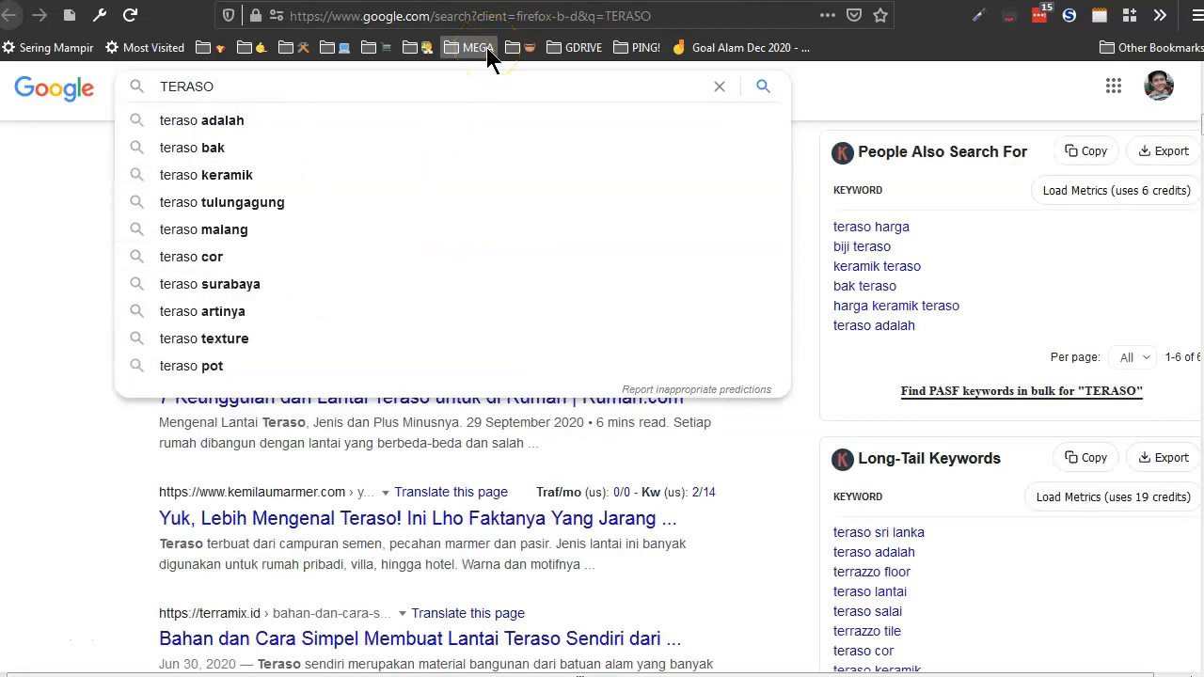
{"action": "key", "text": "BackSpace"}
{"action": "type", "text": "a"}
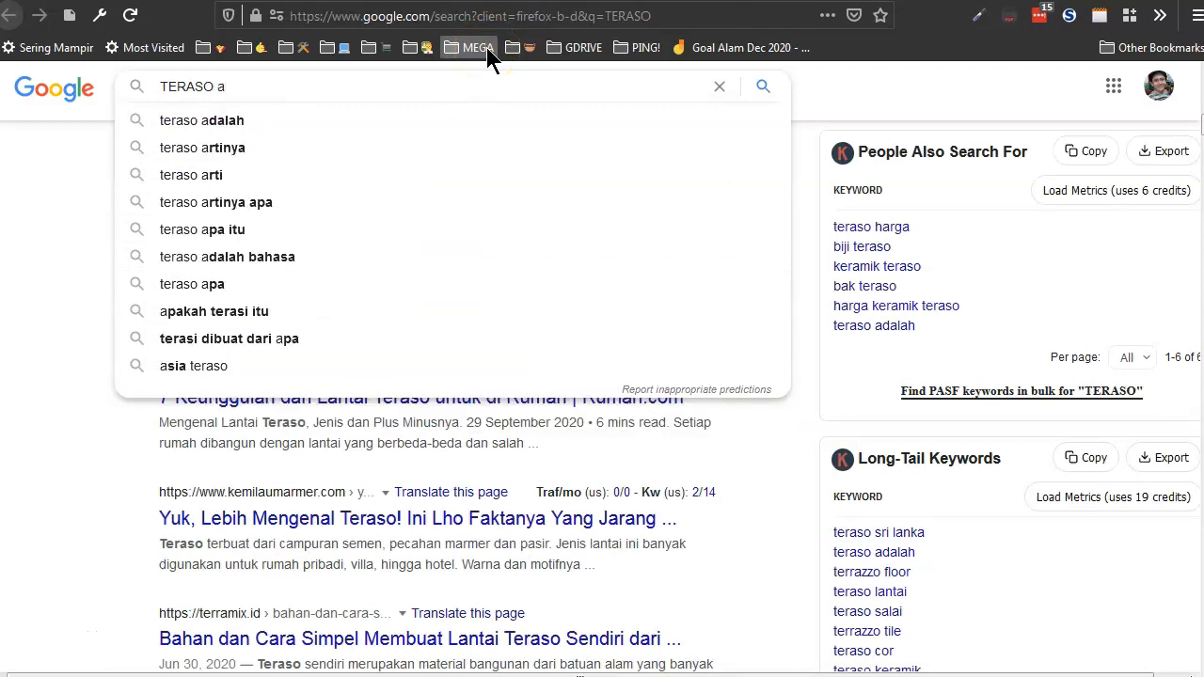
{"action": "left_click", "coordinate": [479, 89]}
{"action": "key", "text": "BackSpace"}
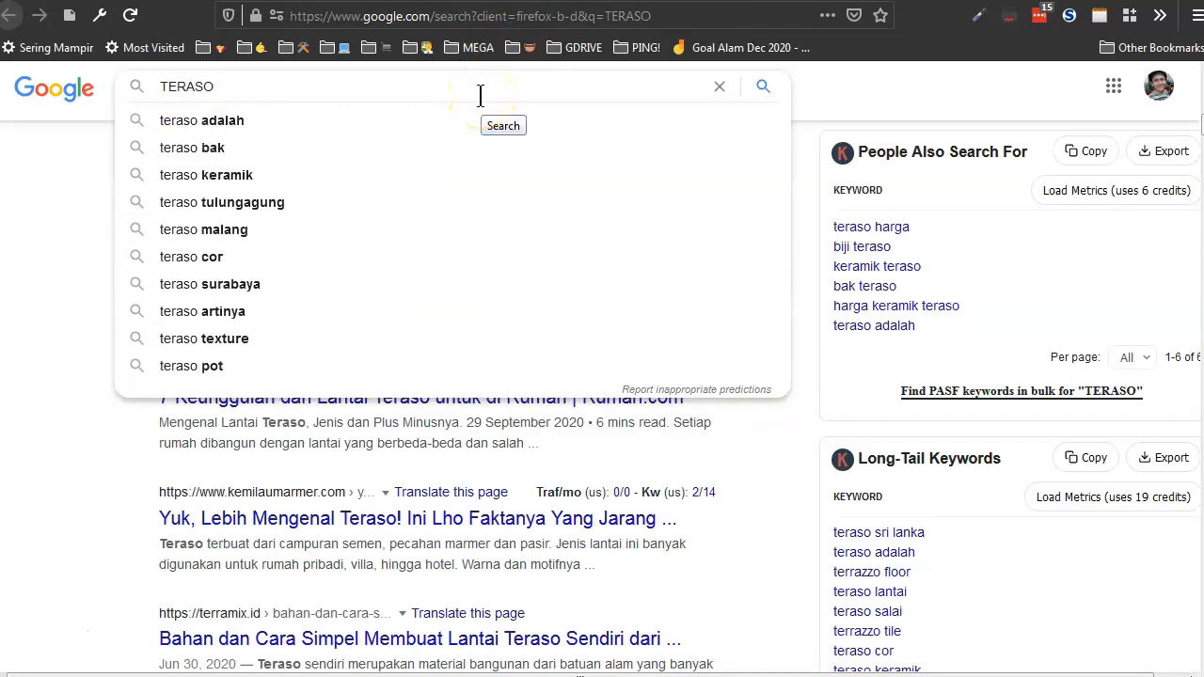
{"action": "type", "text": "b"}
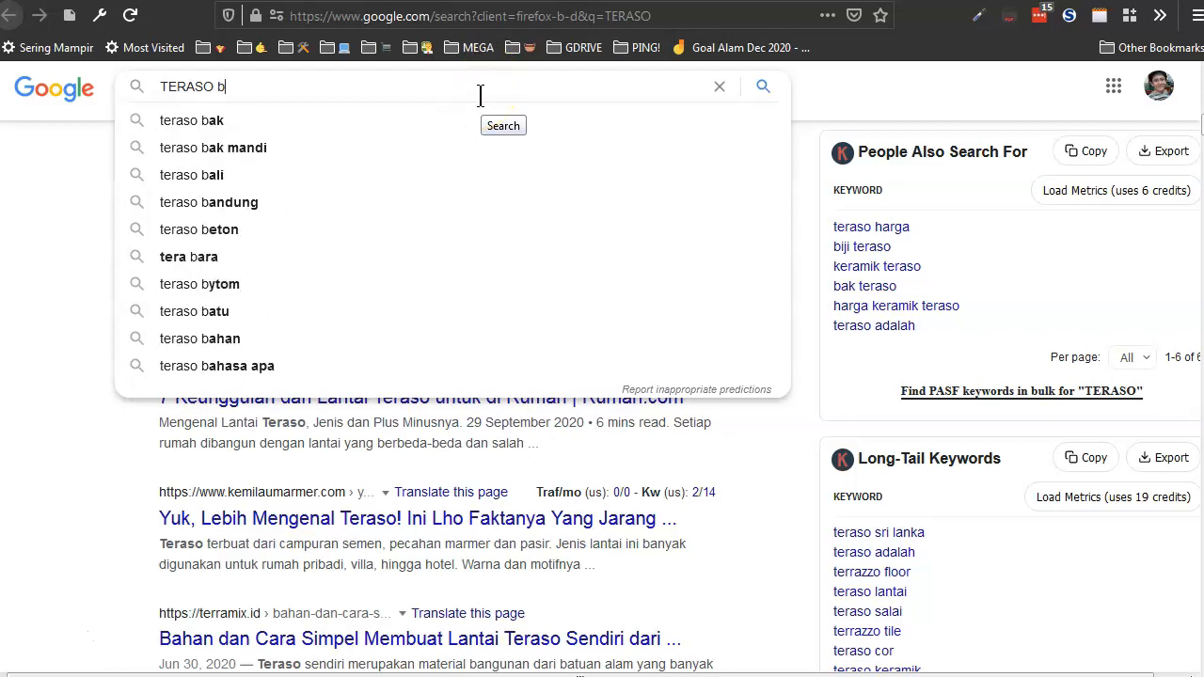
{"action": "key", "text": "BackSpace"}
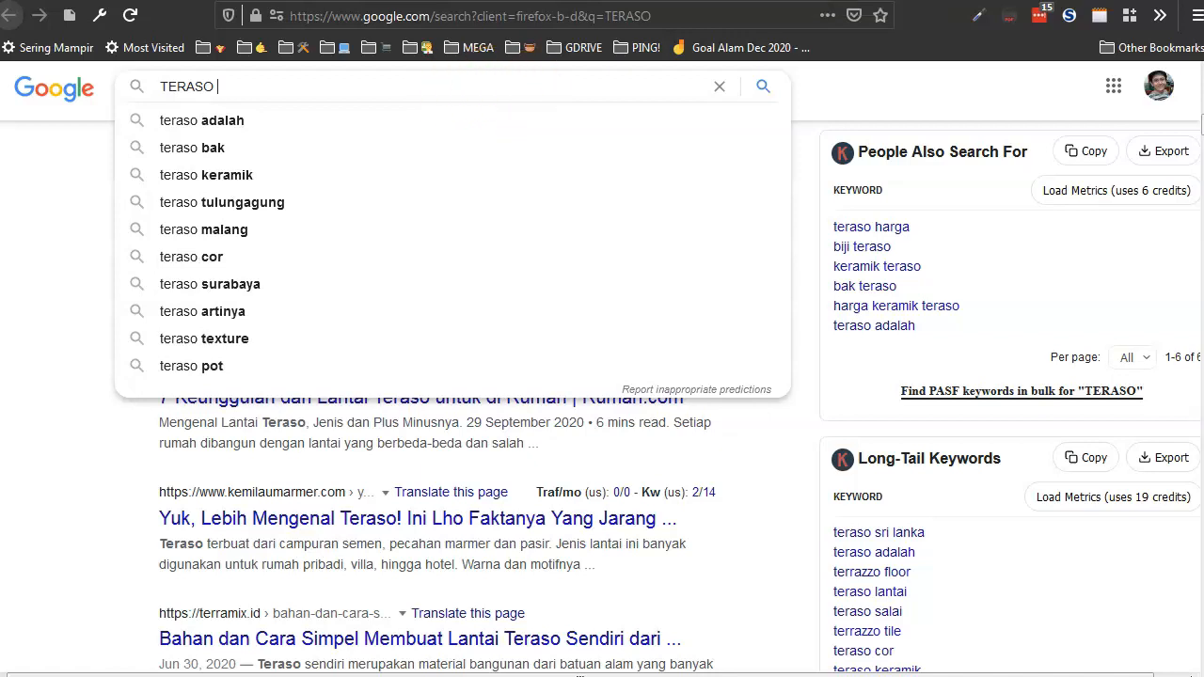
Open keywordshitter.com in a new browser tab
{"action": "key", "text": "ctrl+t"}
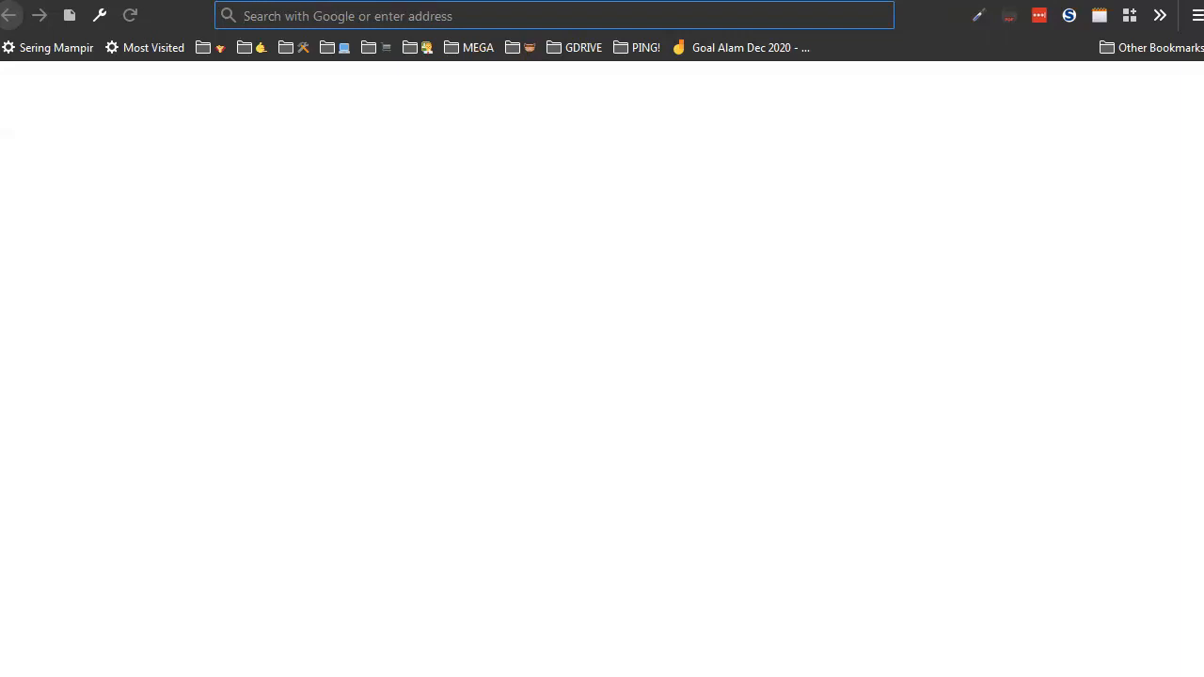
{"action": "type", "text": "keywordshitter.com"}
{"action": "key", "text": "Return"}
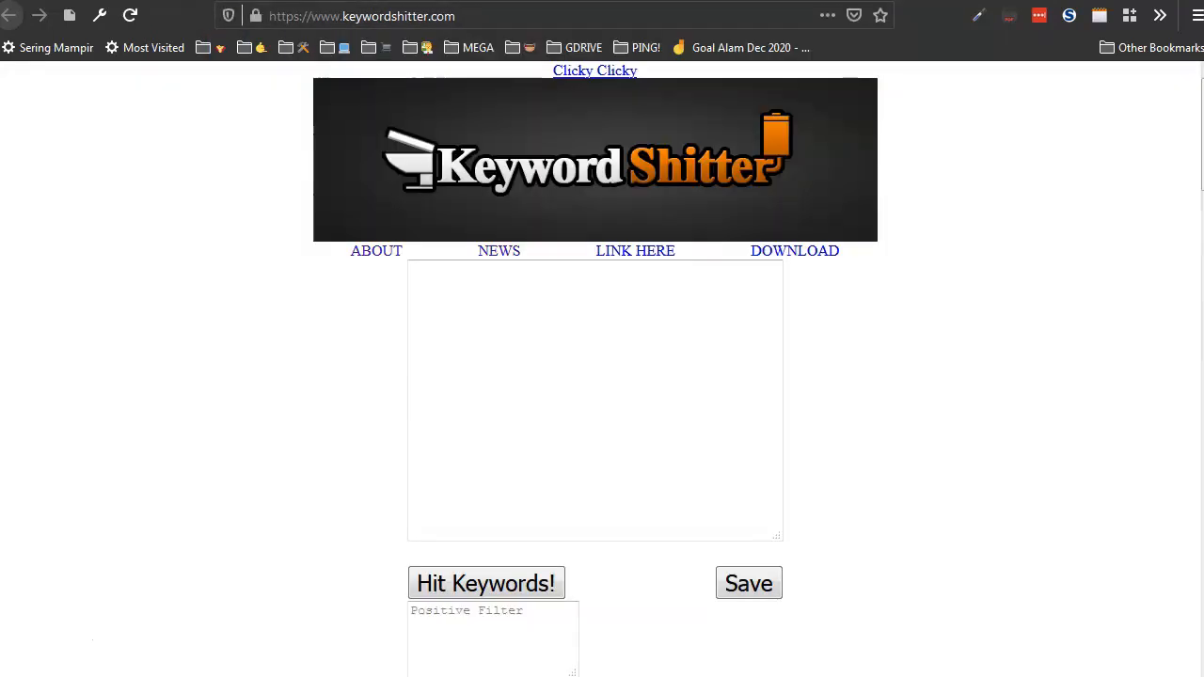
Enter "jual teraso" as the seed keyword and start generating keywords
{"action": "left_click", "coordinate": [716, 383]}
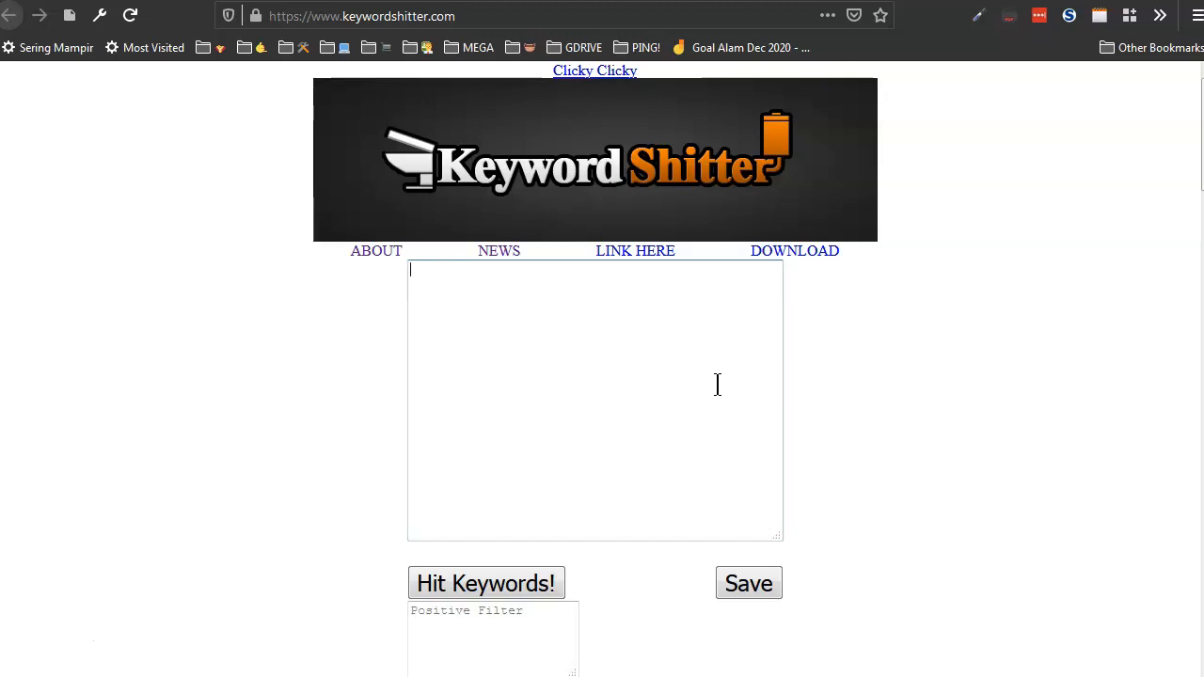
{"action": "type", "text": "jual teraso*"}
{"action": "key", "text": "shift+Left"}
{"action": "key", "text": "shift+Right"}
{"action": "key", "text": "shift+Left"}
{"action": "key", "text": "shift+Right"}
{"action": "key", "text": "BackSpace"}
{"action": "key", "text": "BackSpace"}
{"action": "left_click", "coordinate": [524, 585]}
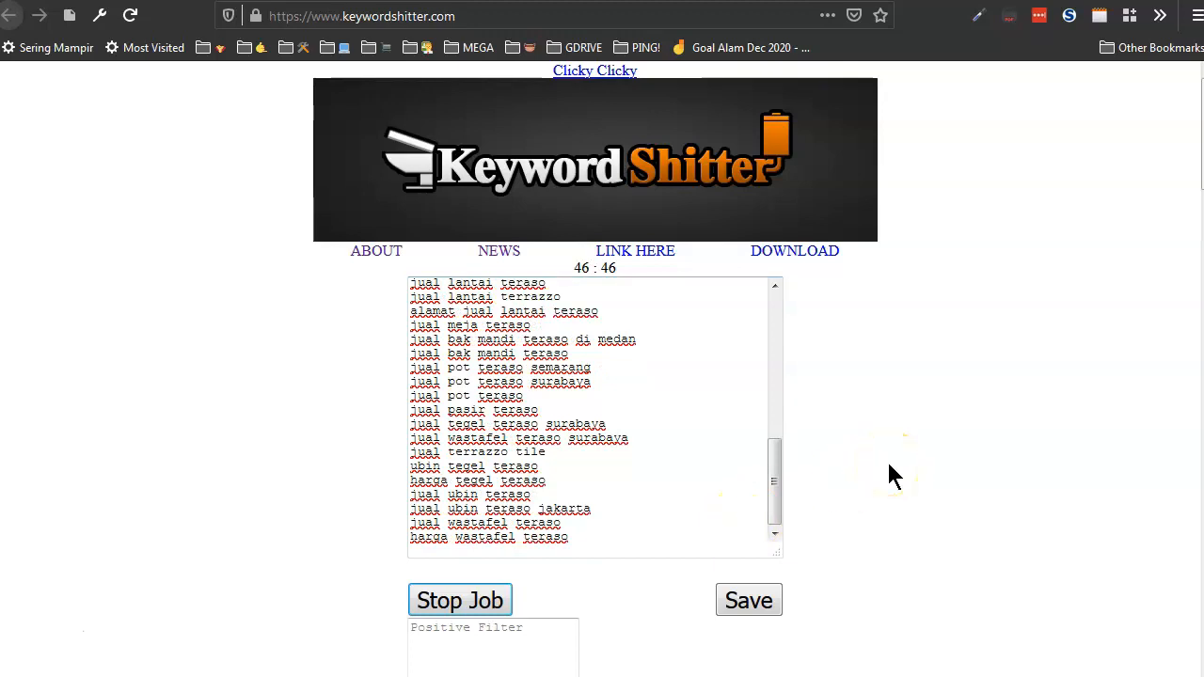
Examine the list of keywords generated for "jual teraso" while the job runs
{"action": "left_click", "coordinate": [607, 455]}
{"action": "left_click", "coordinate": [698, 431]}
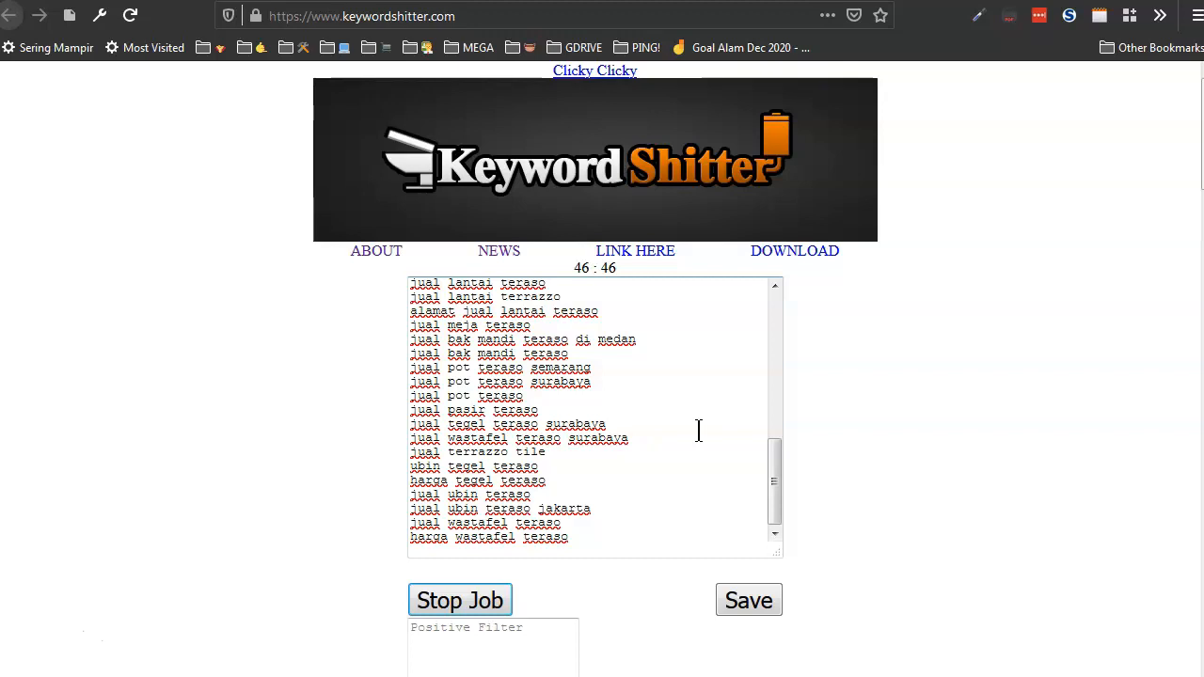
{"action": "left_click_drag", "start_coordinate": [773, 481], "coordinate": [779, 320]}
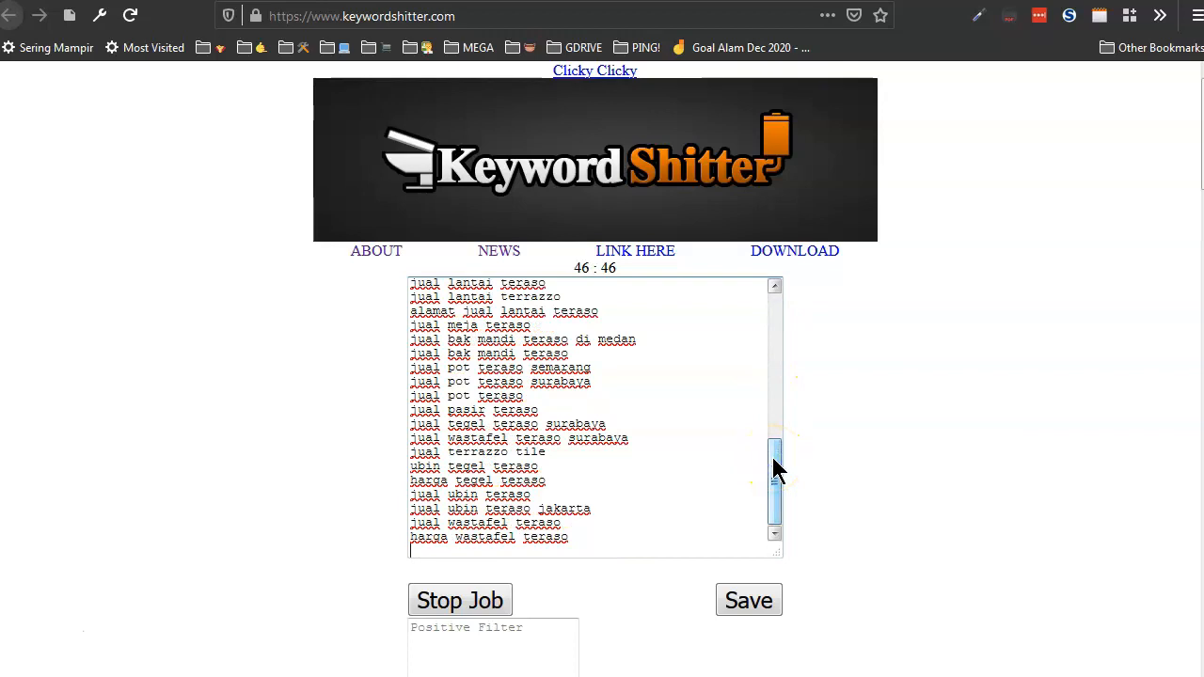
{"action": "left_click_drag", "start_coordinate": [776, 470], "coordinate": [783, 359]}
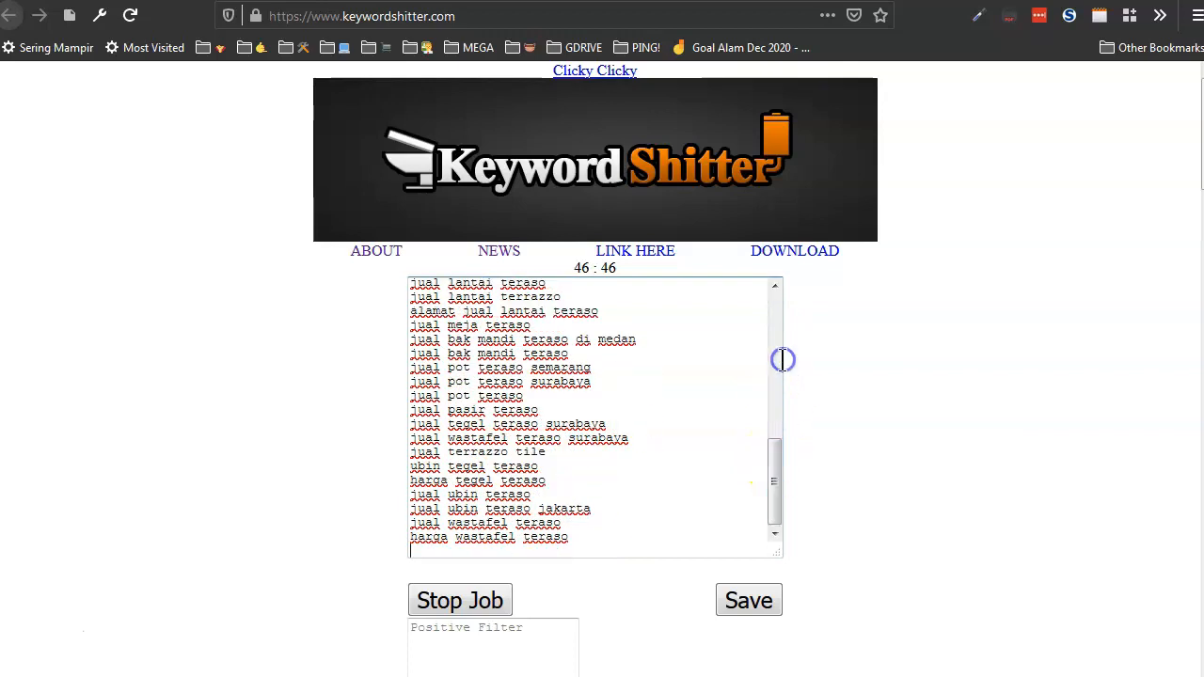
{"action": "left_click_drag", "start_coordinate": [774, 470], "coordinate": [795, 282]}
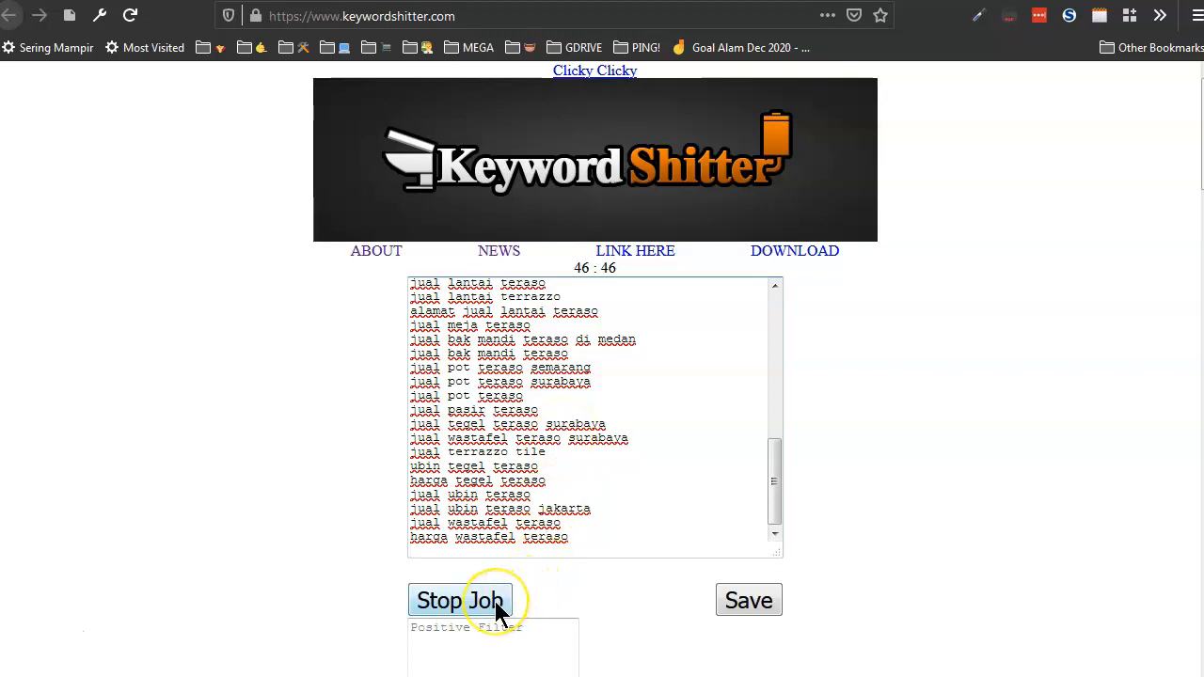
{"action": "left_click_drag", "start_coordinate": [774, 484], "coordinate": [793, 545]}
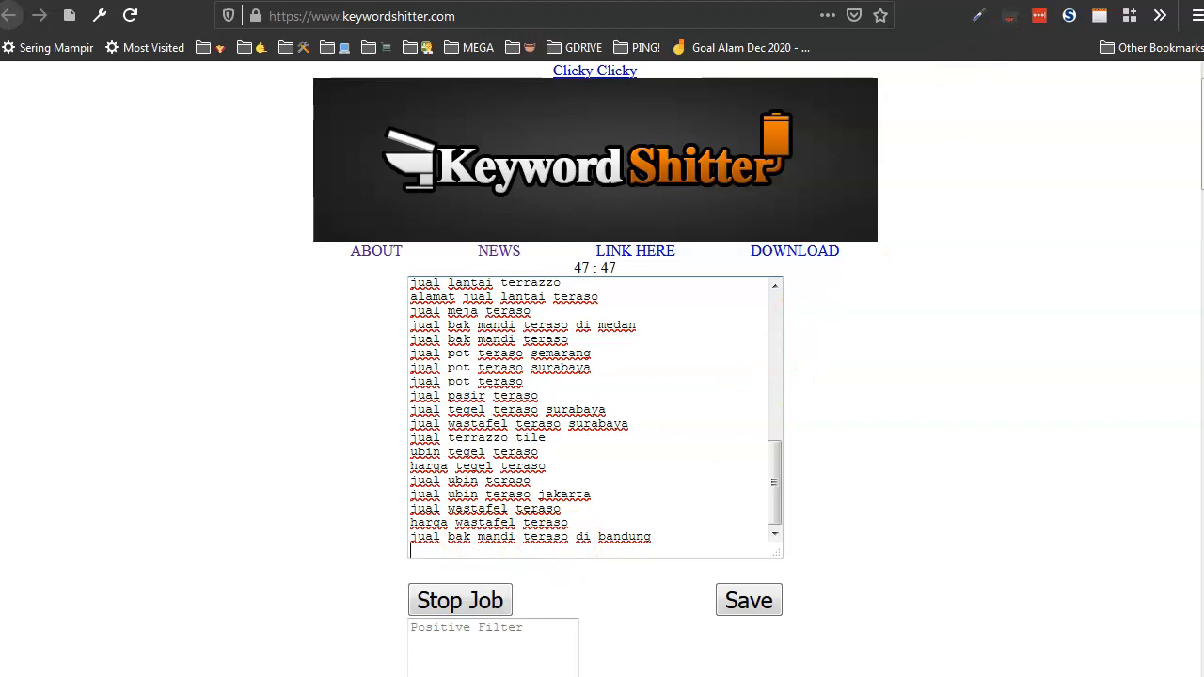
{"action": "key", "text": "ctrl+t"}
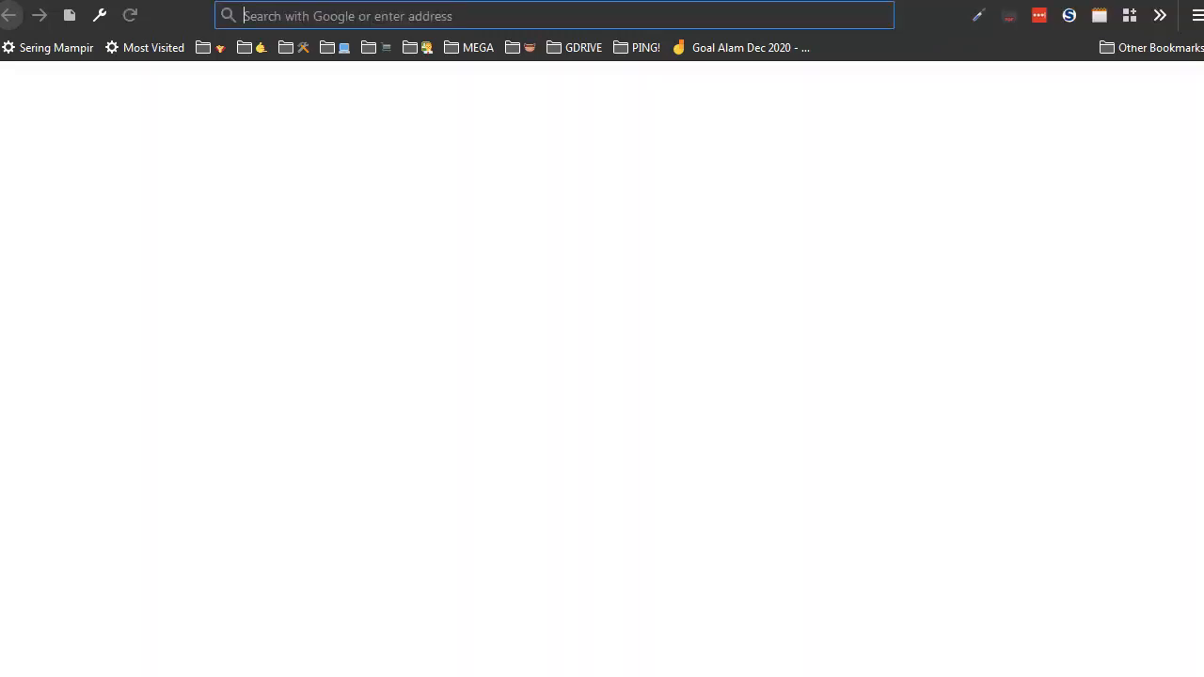
{"action": "key", "text": "ctrl+w"}
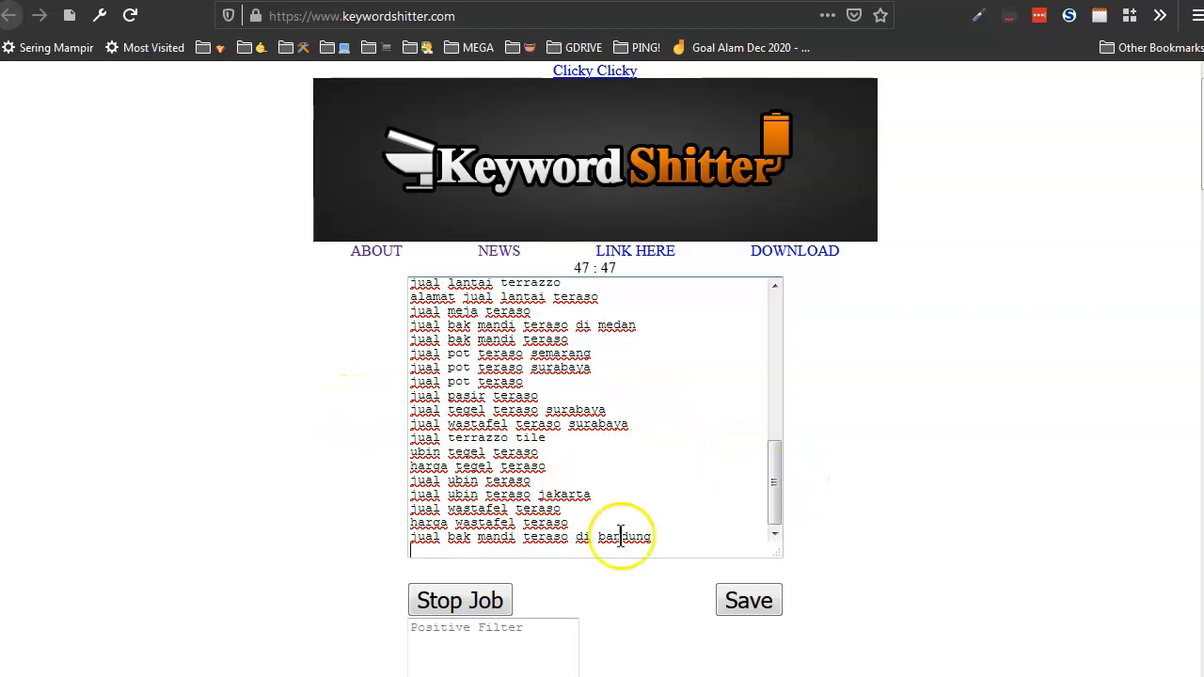
Stop the running keyword job and reload the keyword tool's page
{"action": "left_click", "coordinate": [466, 600]}
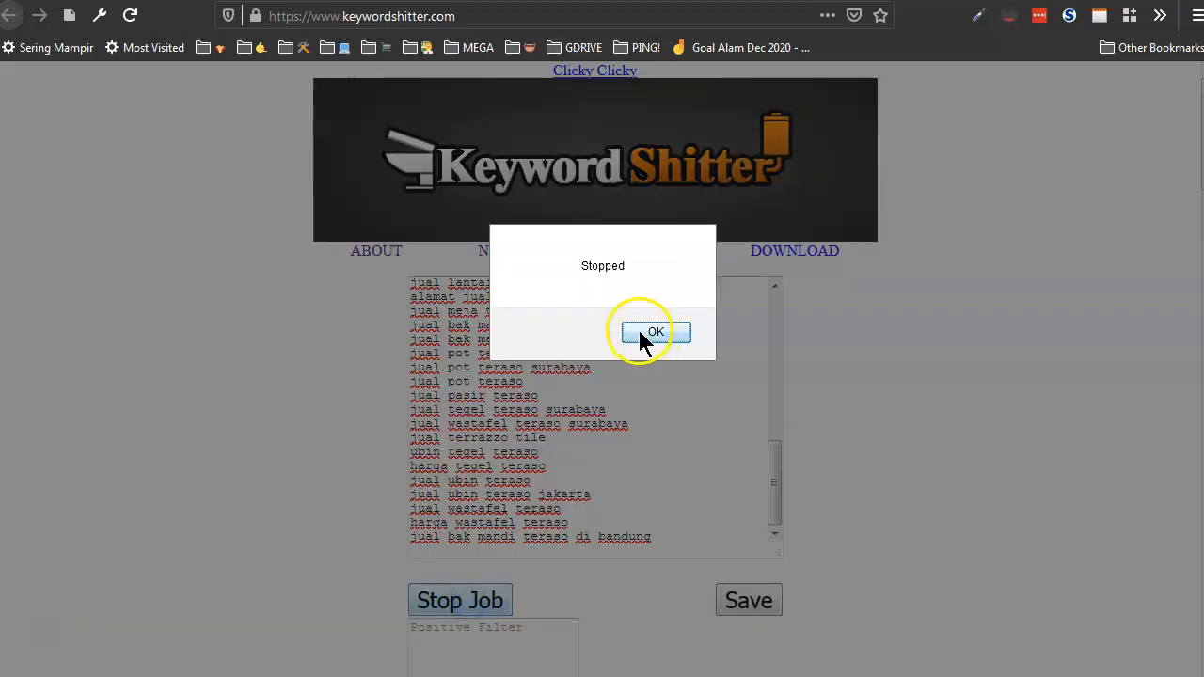
{"action": "left_click", "coordinate": [639, 333]}
{"action": "left_click", "coordinate": [488, 16]}
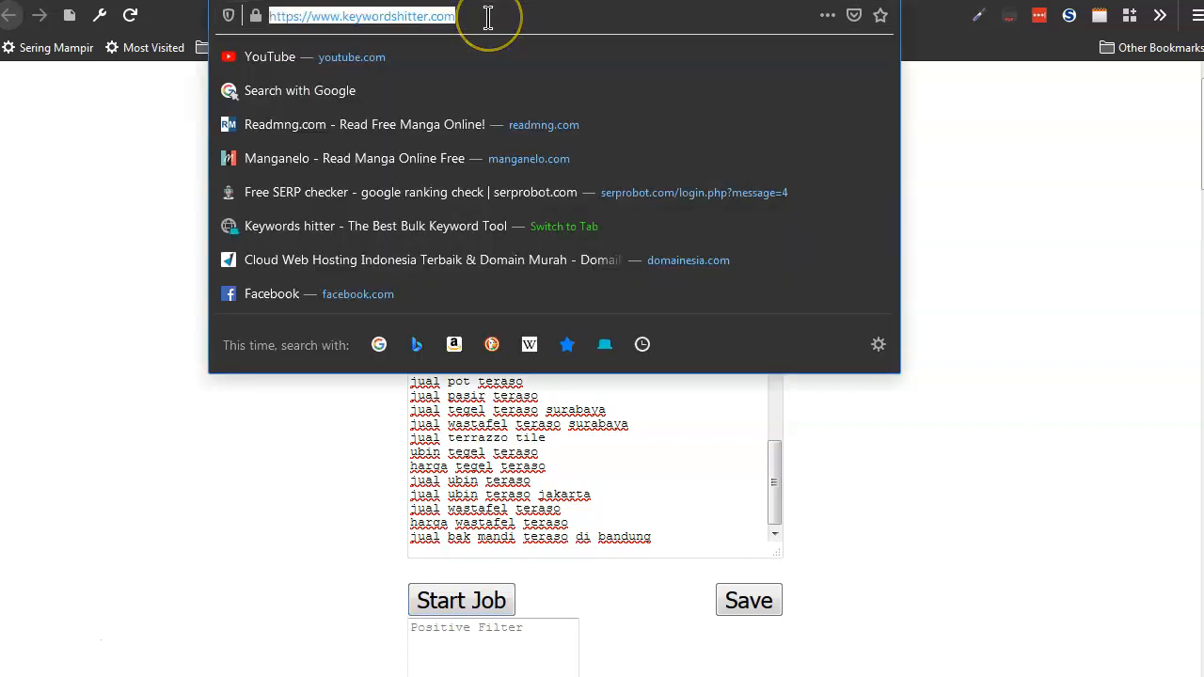
{"action": "key", "text": "Return"}
Enter "teraso" as the new seed keyword and start generating keywords
{"action": "left_click", "coordinate": [546, 398]}
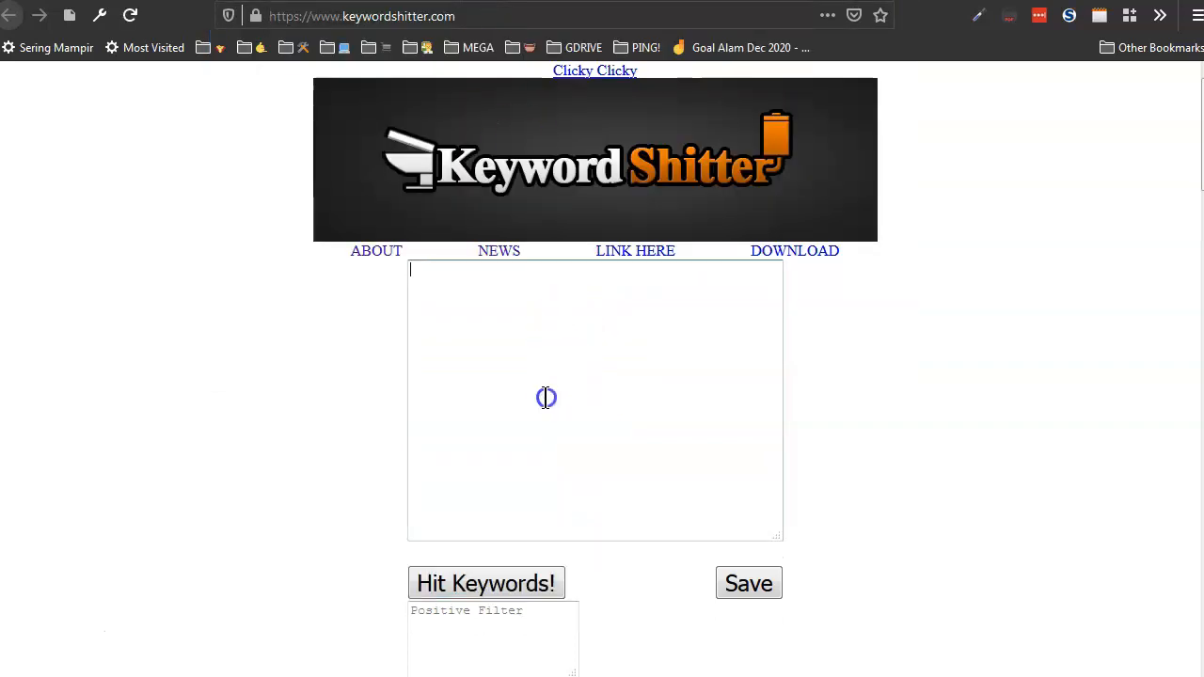
{"action": "type", "text": "ter"}
{"action": "left_click", "coordinate": [482, 585]}
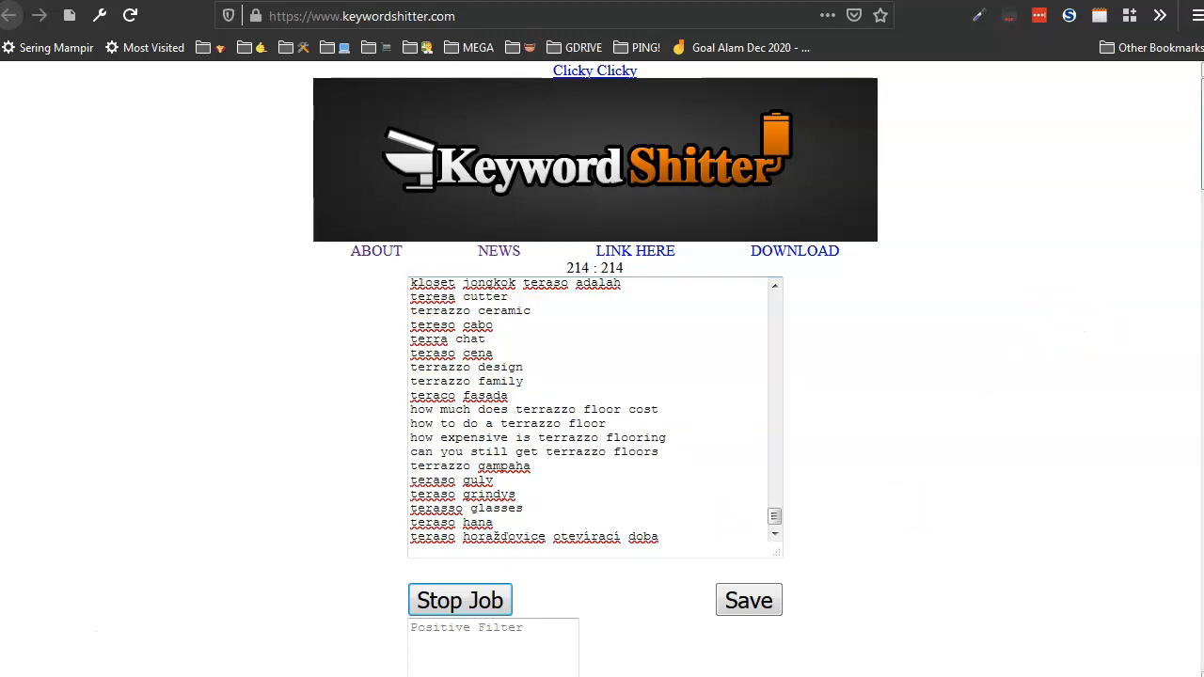
Add tera, song and download on separate lines of the negative filter to exclude them from the generated keywords
{"action": "scroll", "coordinate": [602, 376], "scroll_direction": "down", "scroll_amount": 5}
{"action": "scroll", "coordinate": [602, 376], "scroll_direction": "up", "scroll_amount": 3}
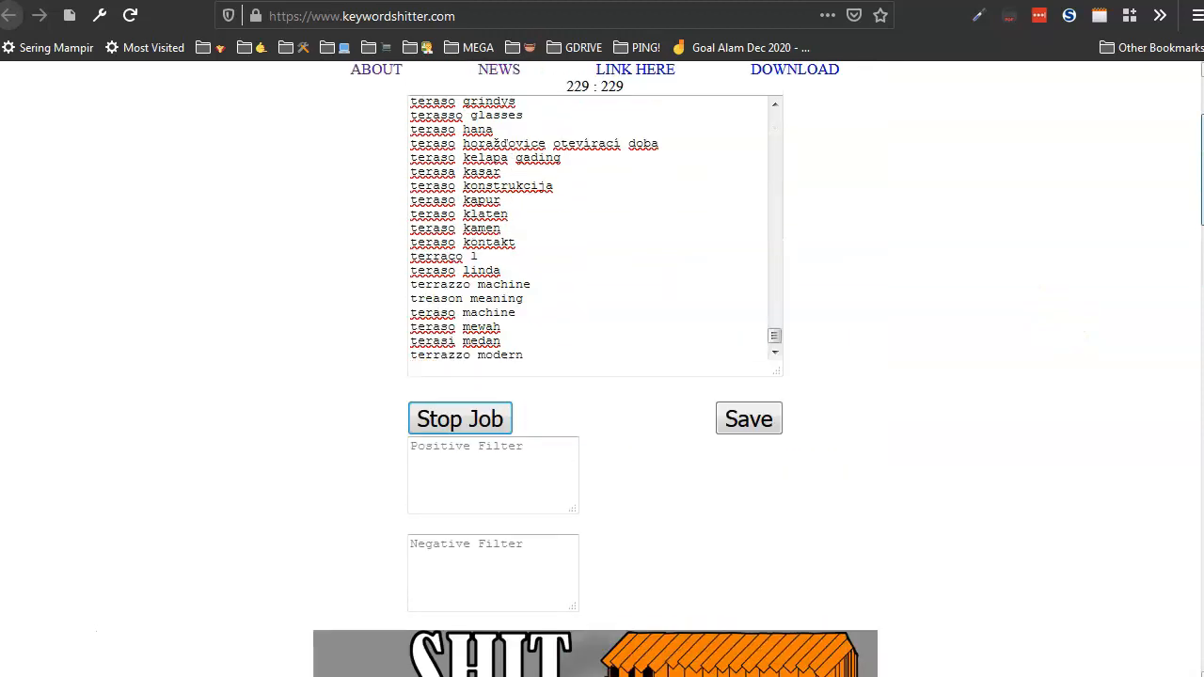
{"action": "left_click", "coordinate": [475, 561]}
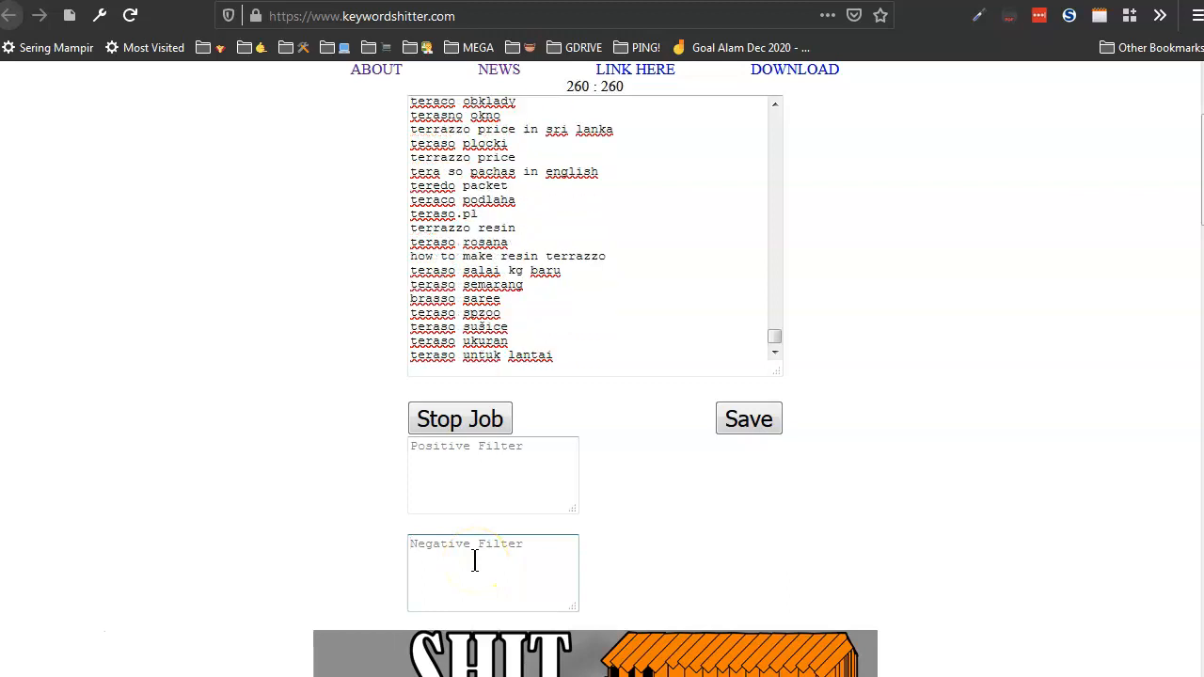
{"action": "type", "text": "tera "}
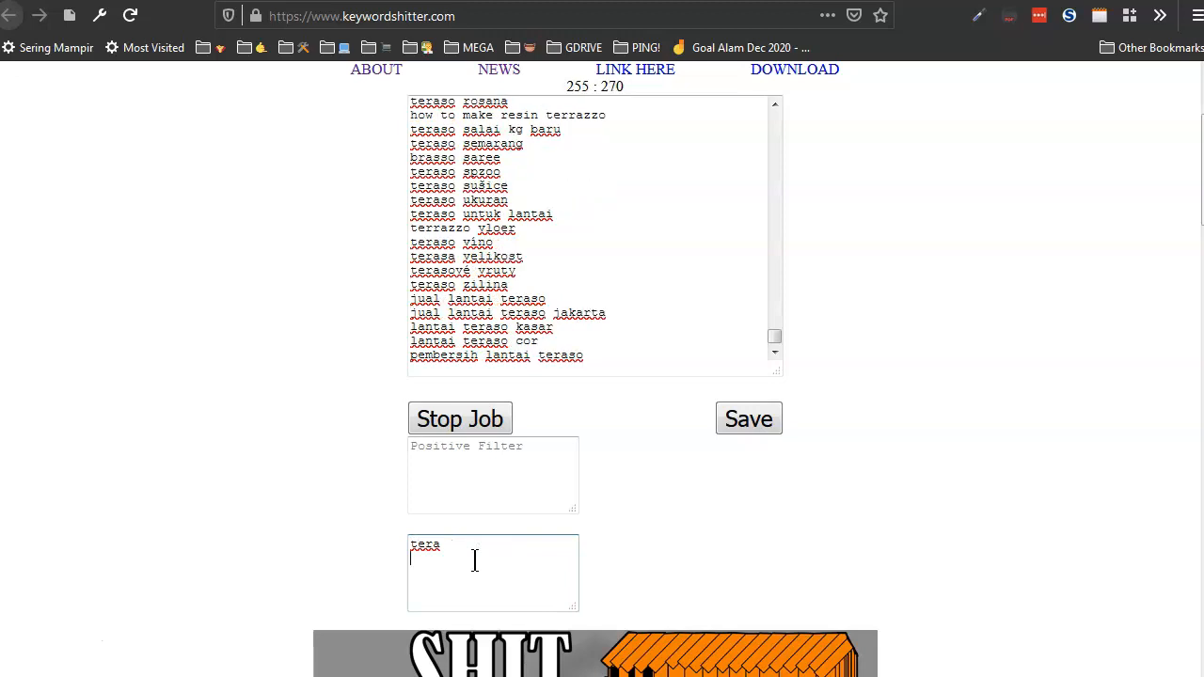
{"action": "type", "text": "song "}
{"action": "type", "text": "download"}
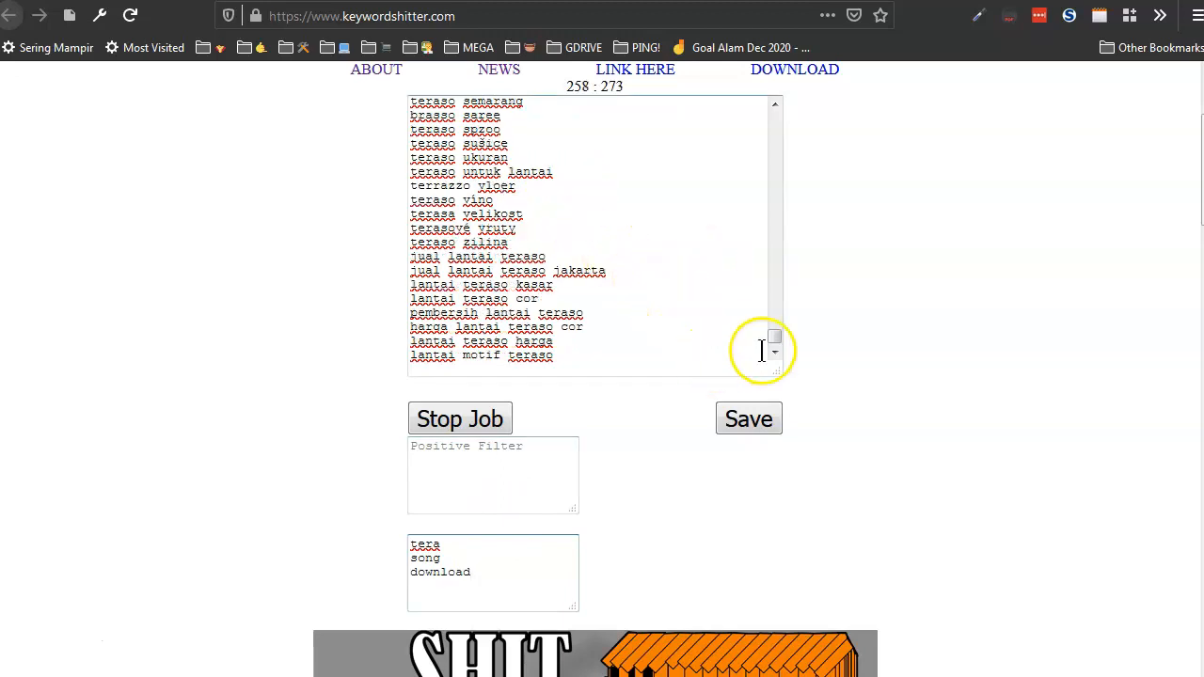
{"action": "left_click_drag", "start_coordinate": [775, 336], "coordinate": [767, 297]}
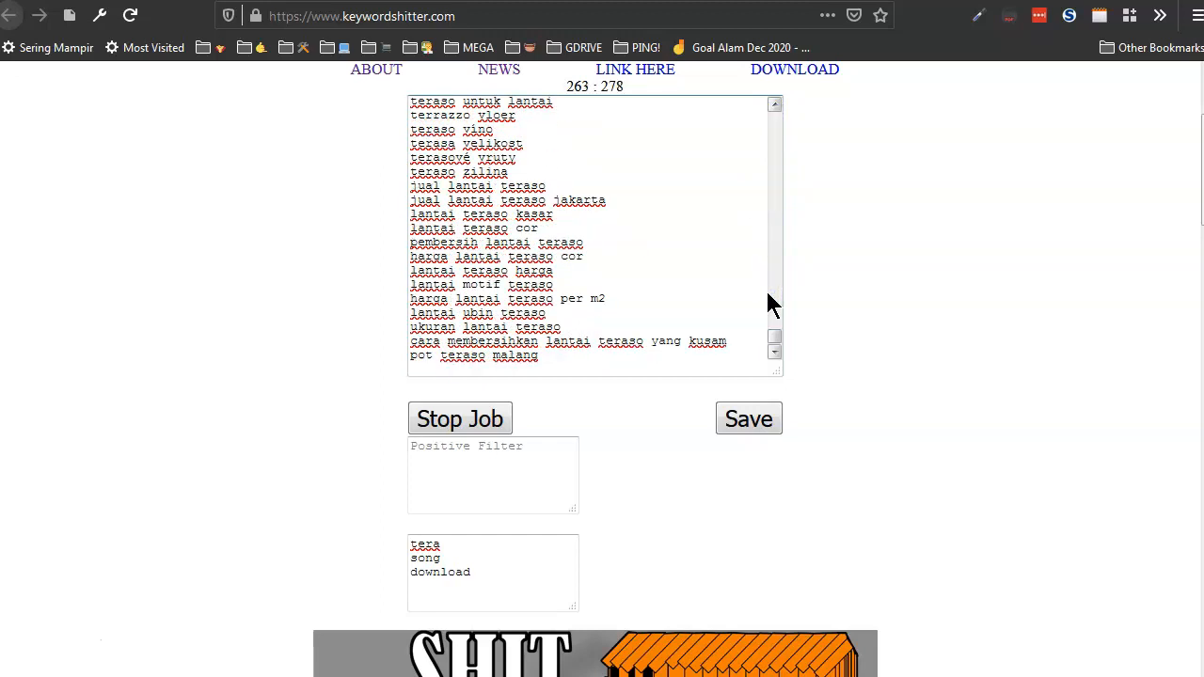
Stop the keyword job and add terasaka on a new line of the negative filter
{"action": "left_click", "coordinate": [37, 630]}
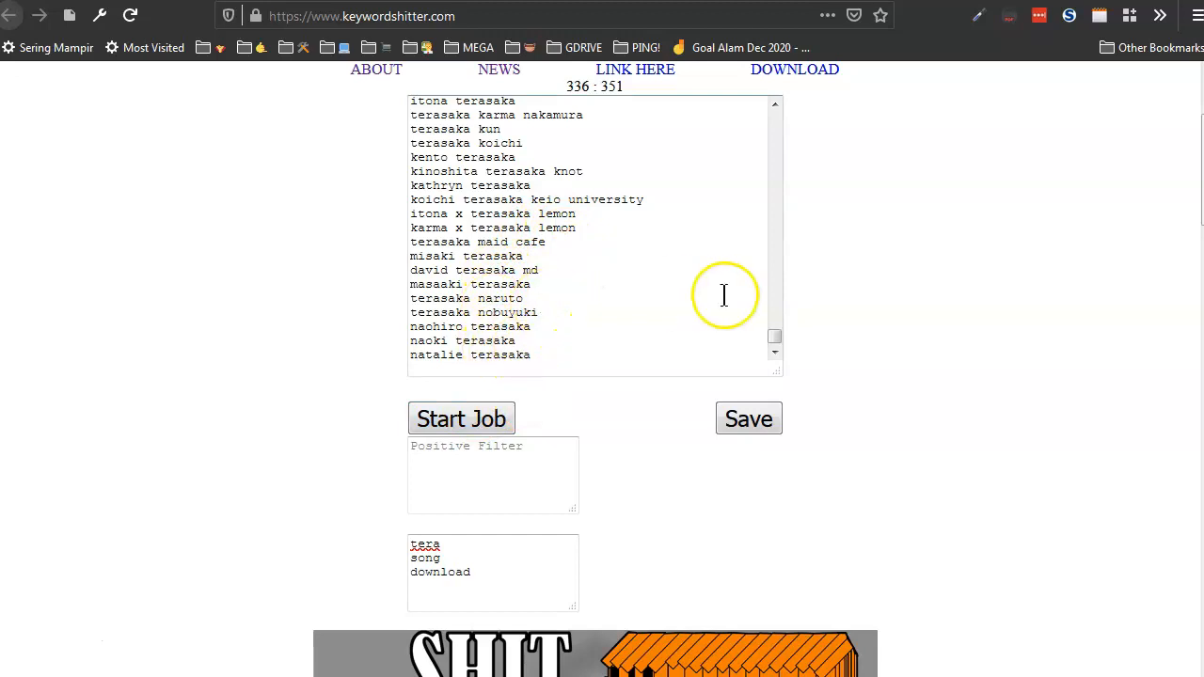
{"action": "left_click_drag", "start_coordinate": [774, 333], "coordinate": [779, 297]}
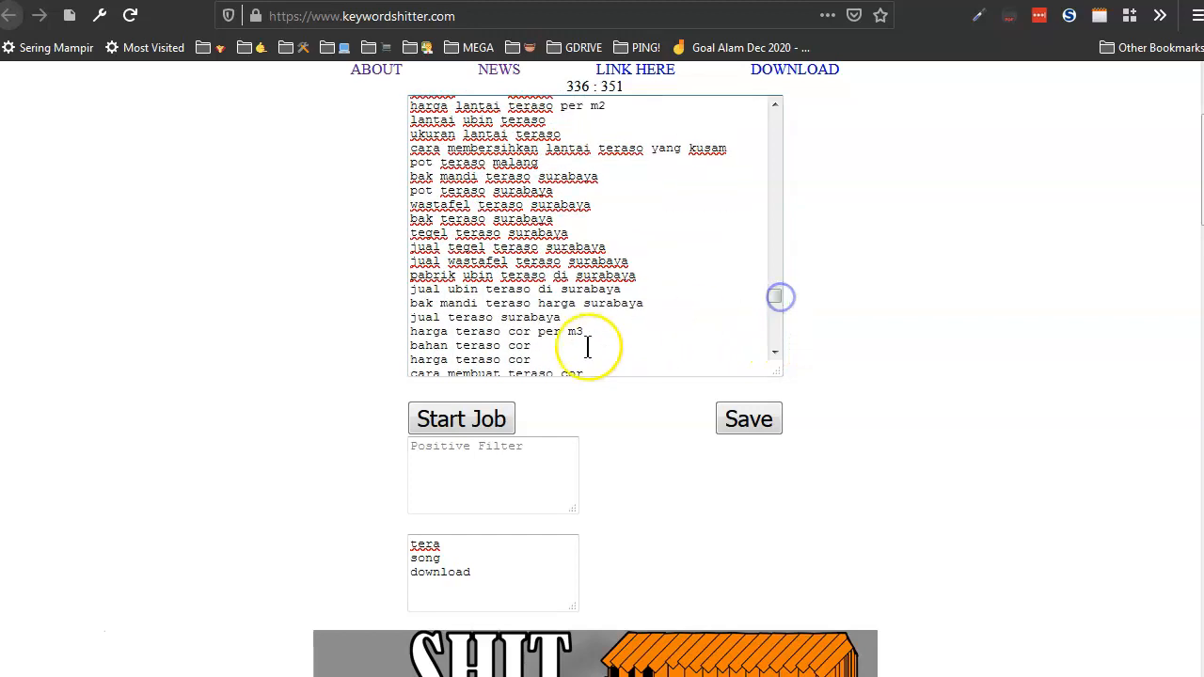
{"action": "left_click", "coordinate": [774, 353]}
{"action": "left_click", "coordinate": [775, 353]}
{"action": "left_click", "coordinate": [776, 353]}
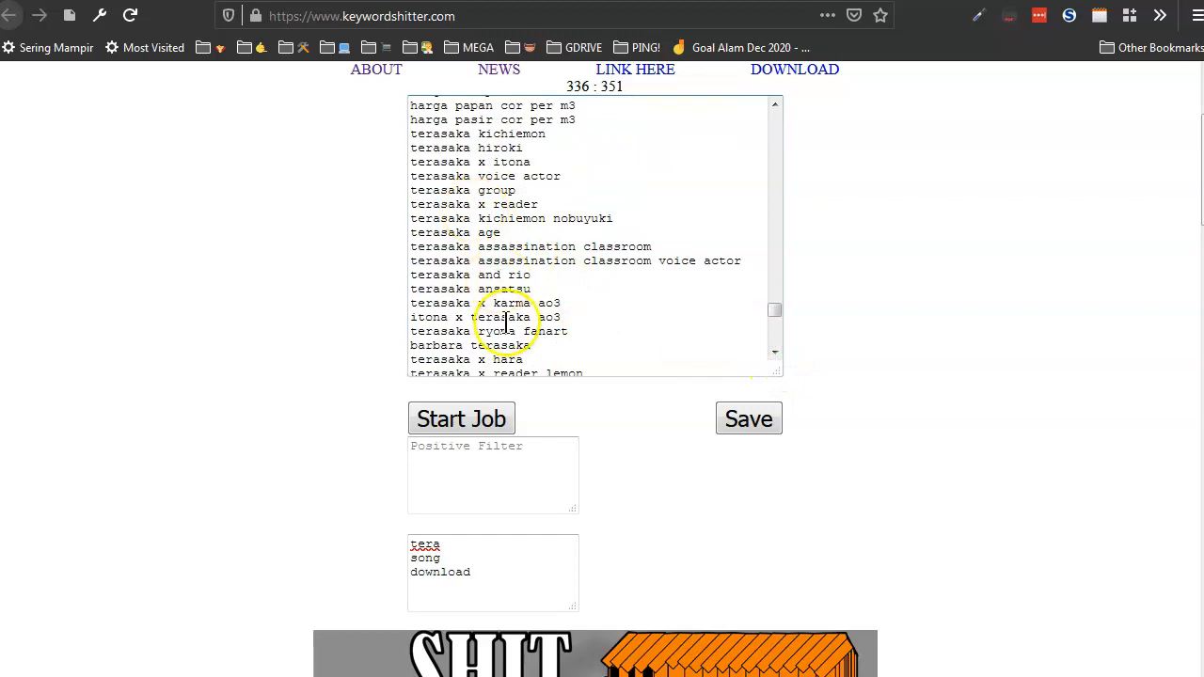
{"action": "left_click", "coordinate": [486, 577]}
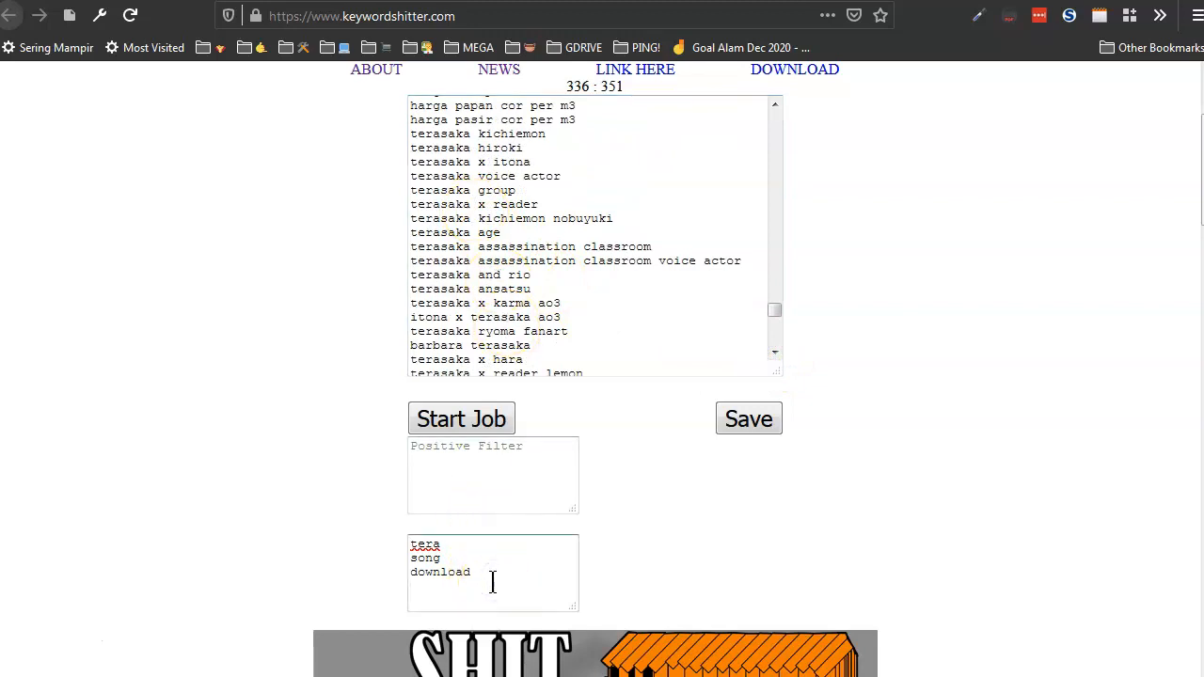
{"action": "key", "text": "Return"}
{"action": "type", "text": "terasaka"}
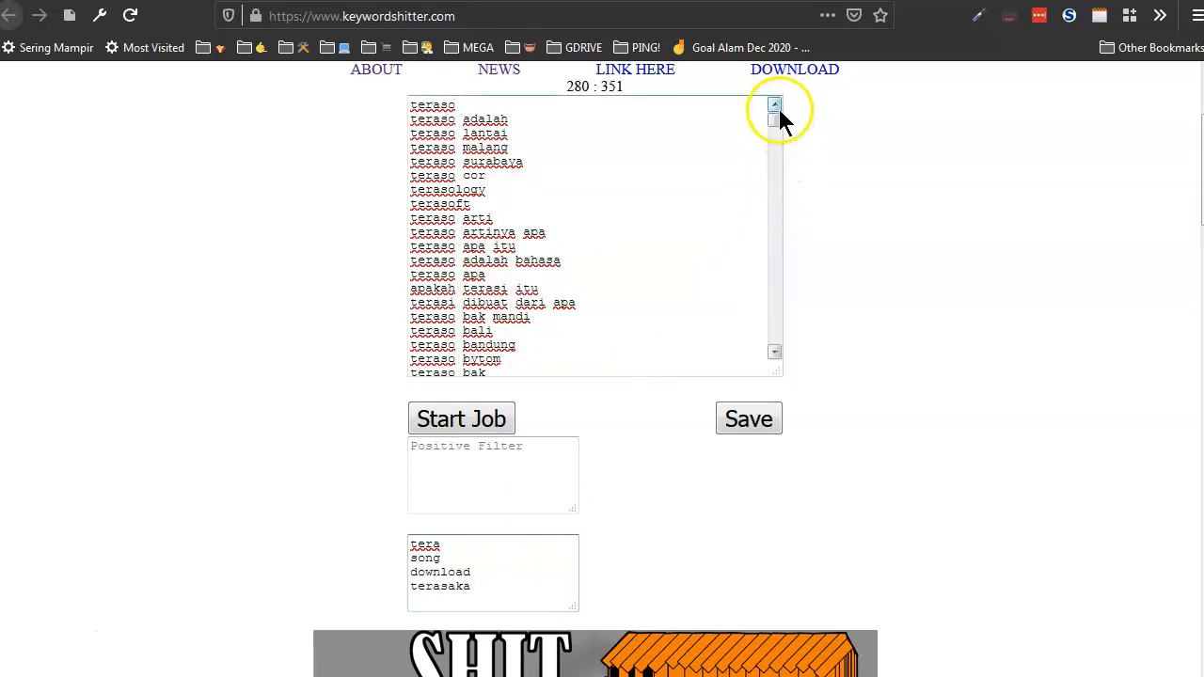
Review the remaining keywords for irrelevant terms and add terason on a new line of the negative filter
{"action": "left_click_drag", "start_coordinate": [775, 113], "coordinate": [806, 252]}
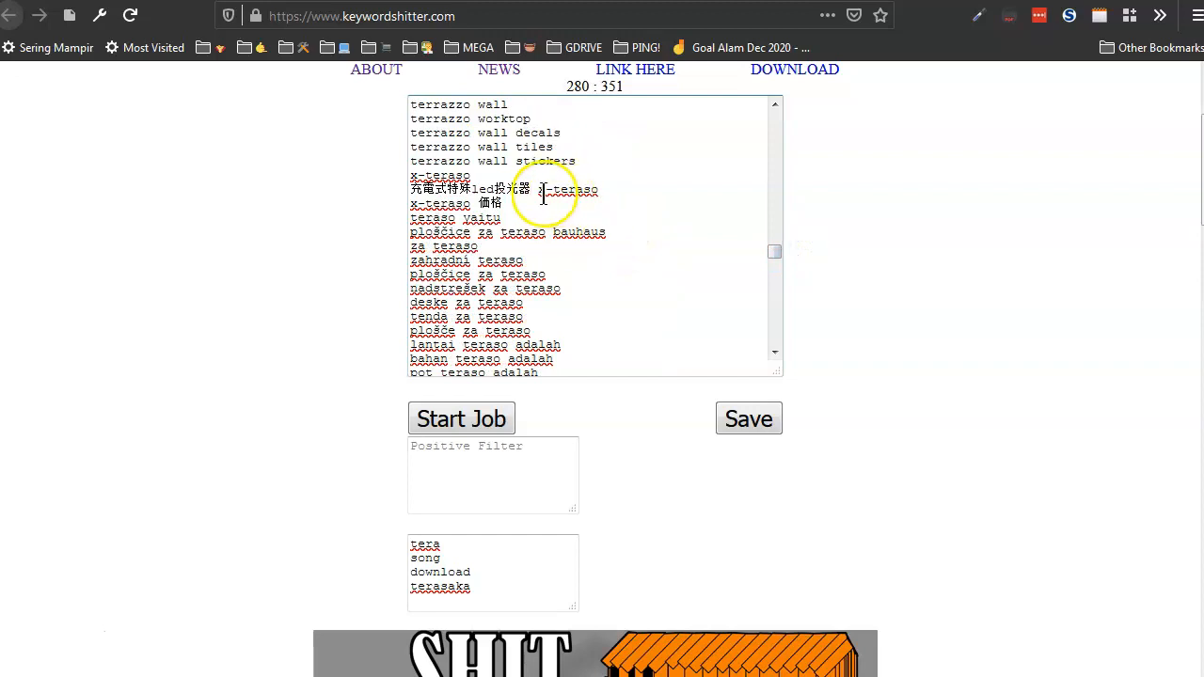
{"action": "left_click_drag", "start_coordinate": [459, 190], "coordinate": [415, 191]}
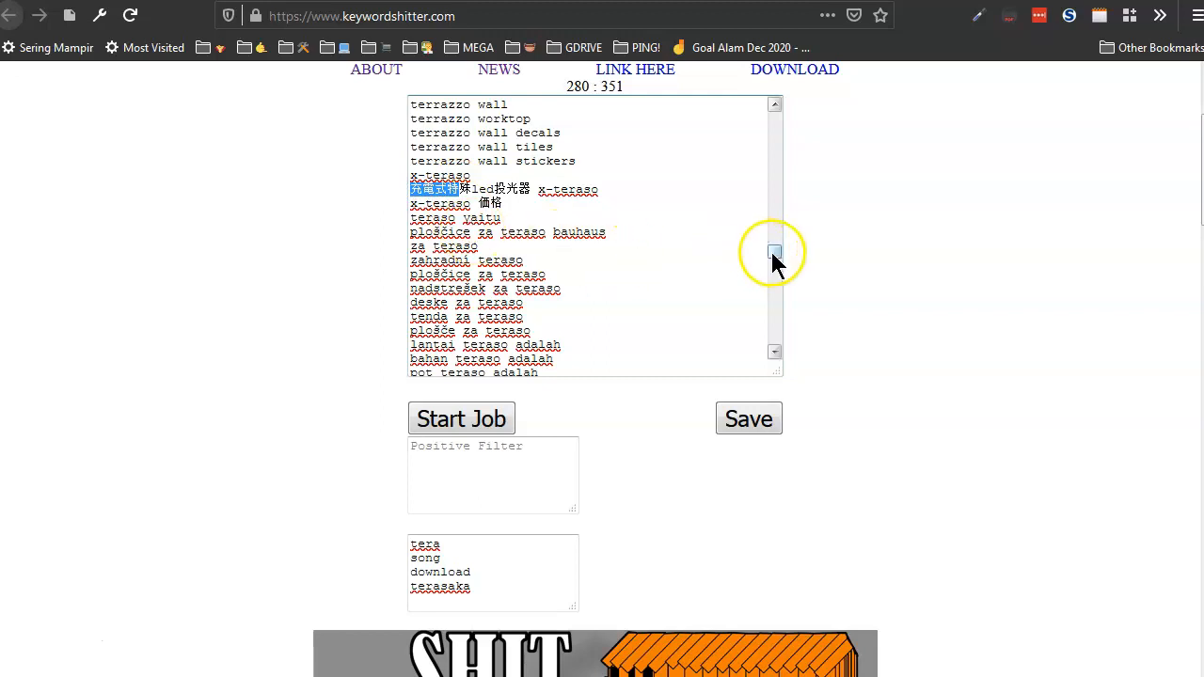
{"action": "left_click_drag", "start_coordinate": [776, 250], "coordinate": [795, 192]}
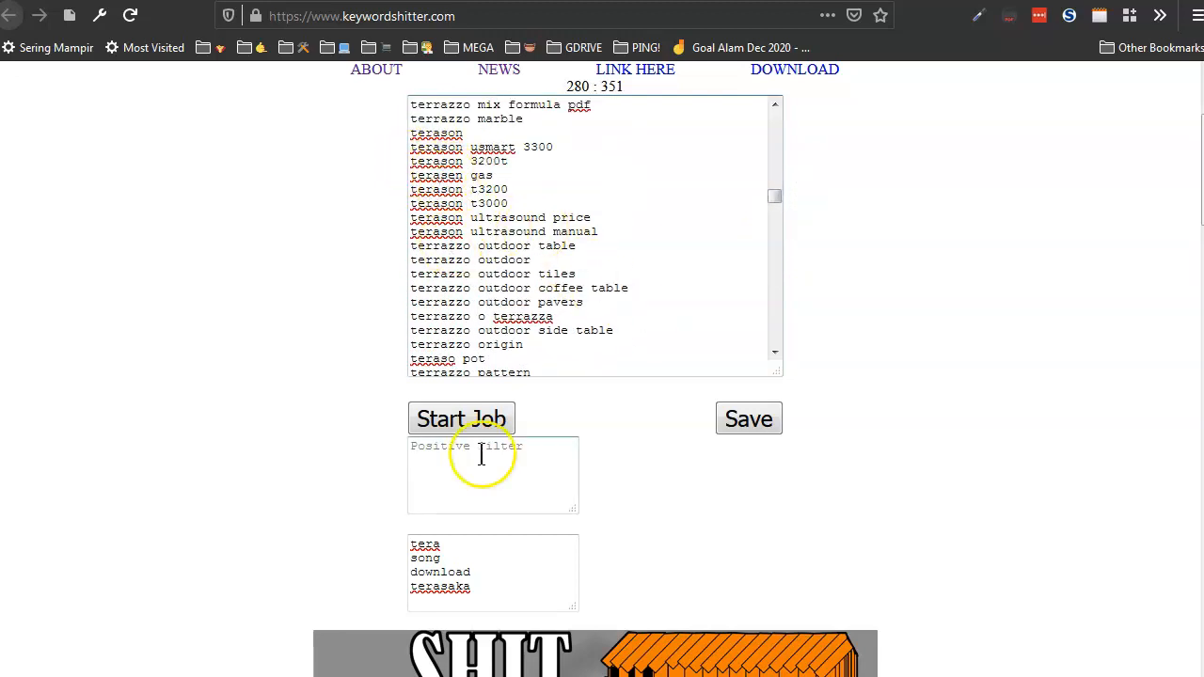
{"action": "left_click", "coordinate": [483, 588]}
{"action": "key", "text": "Return"}
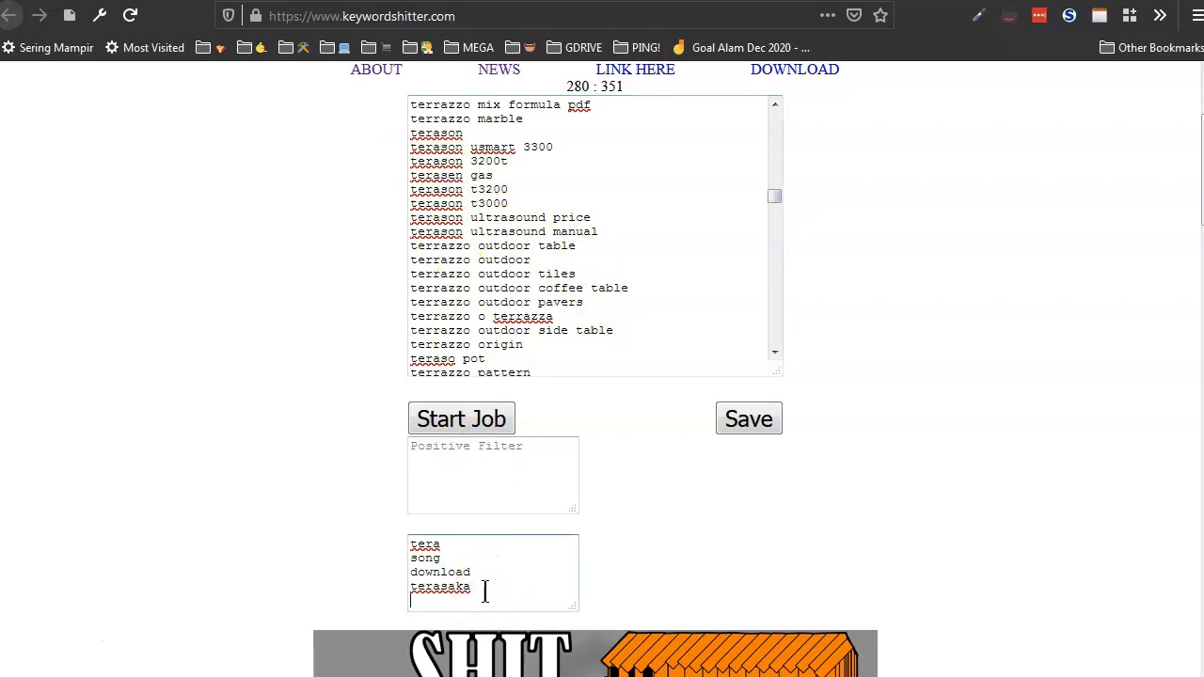
{"action": "type", "text": "terason"}
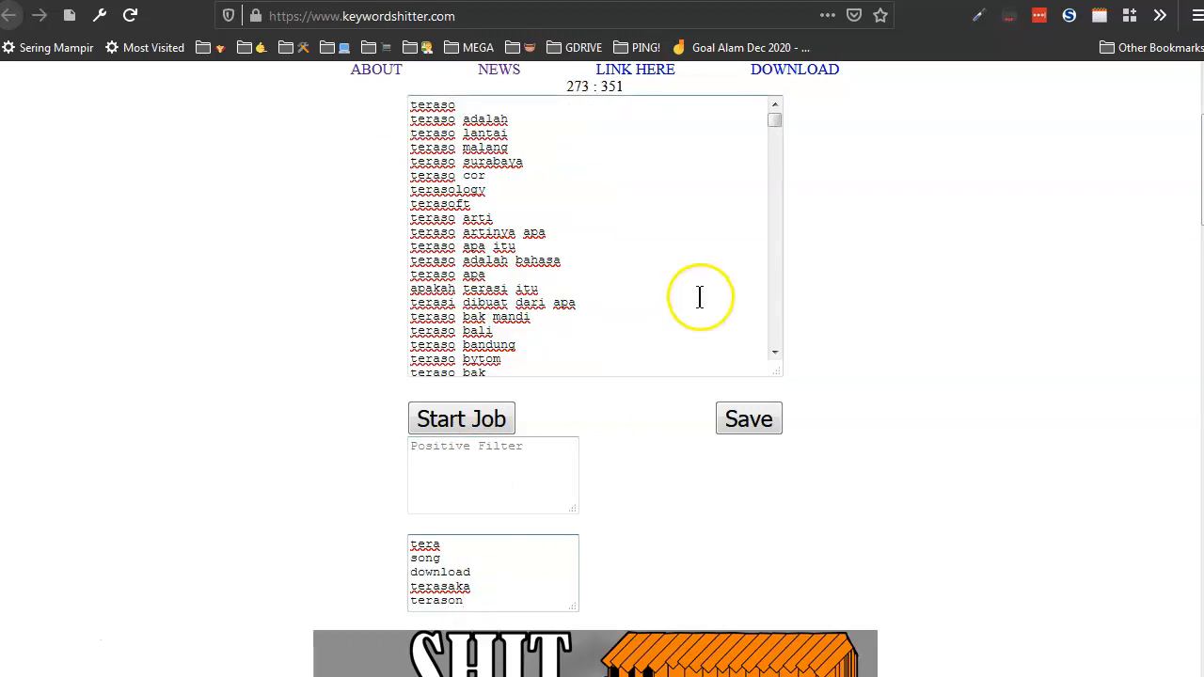
Copy the entire filtered keyword list
{"action": "left_click_drag", "start_coordinate": [775, 118], "coordinate": [774, 172]}
{"action": "left_click", "coordinate": [660, 235]}
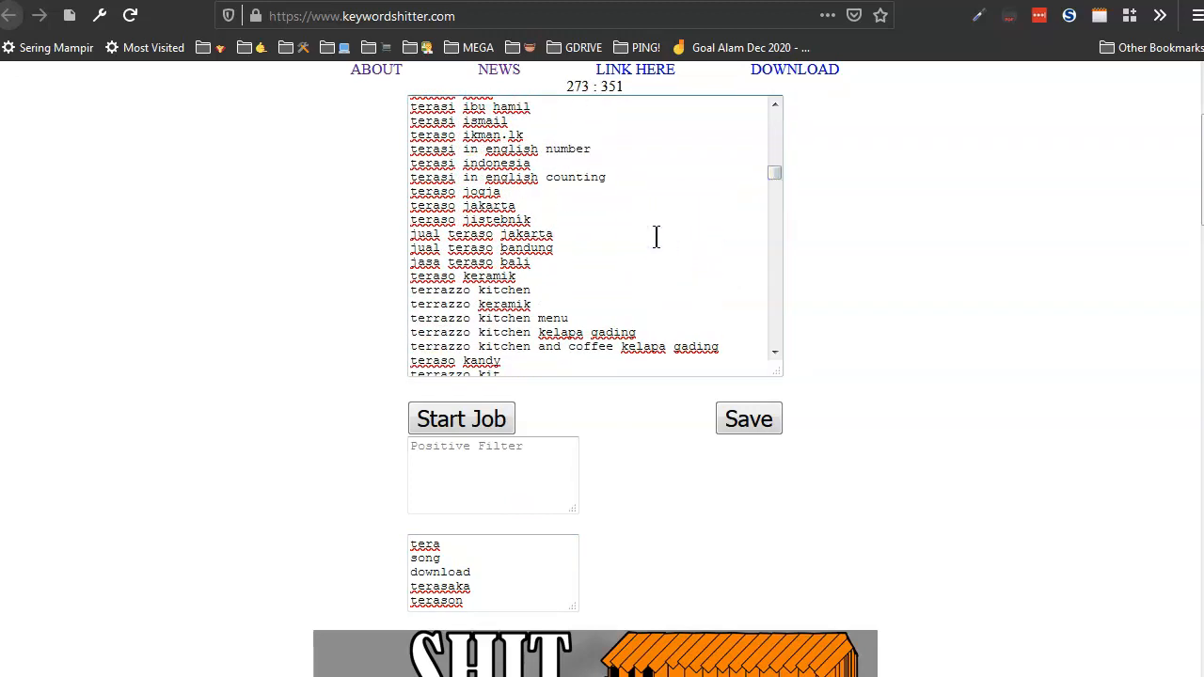
{"action": "key", "text": "ctrl+a"}
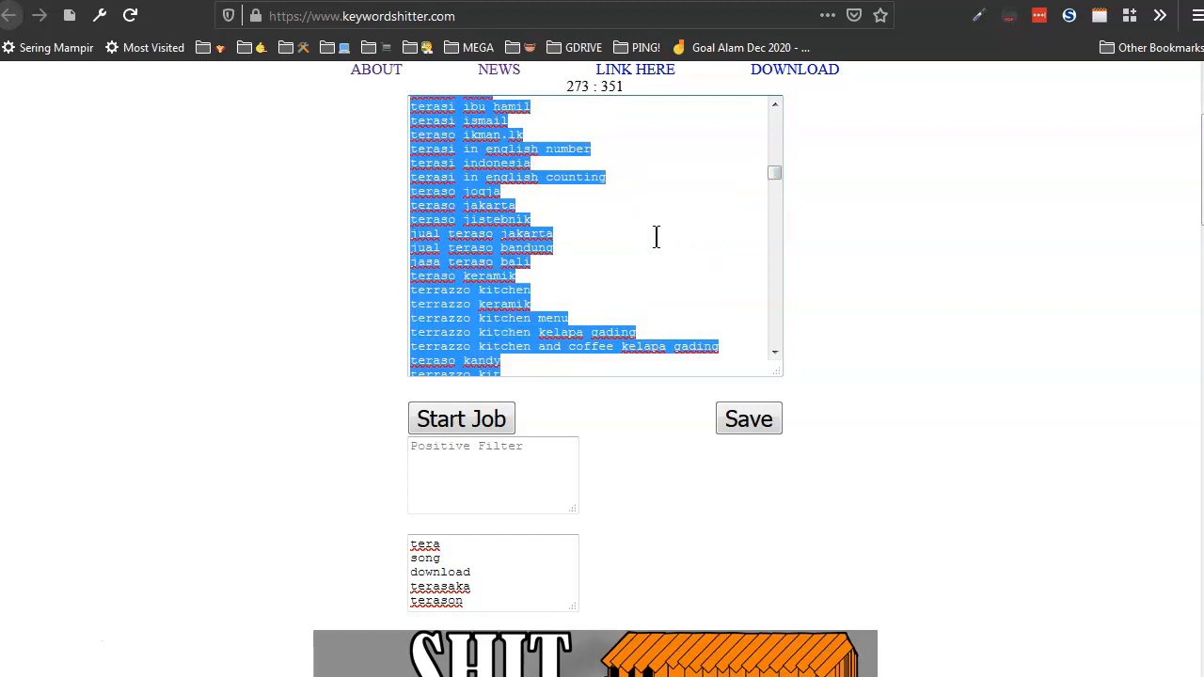
Open the locally saved Keyword Grouper Pro app page in a new browser tab
{"action": "left_click", "coordinate": [948, 1]}
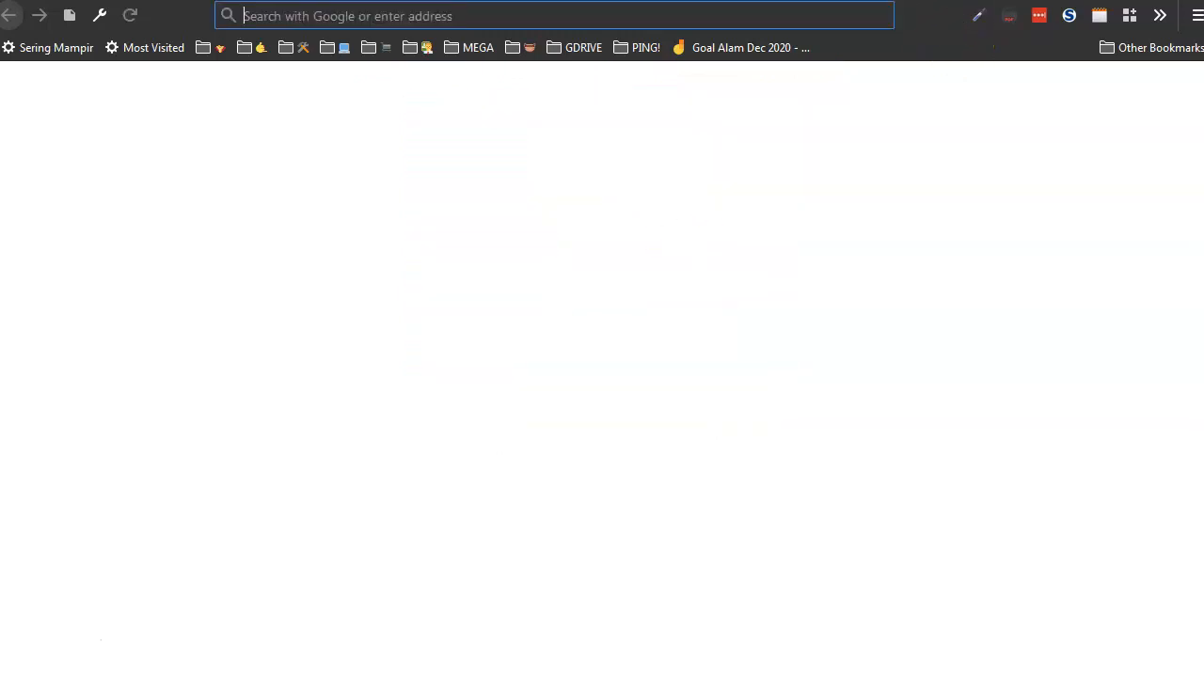
{"action": "type", "text": "keywordgr"}
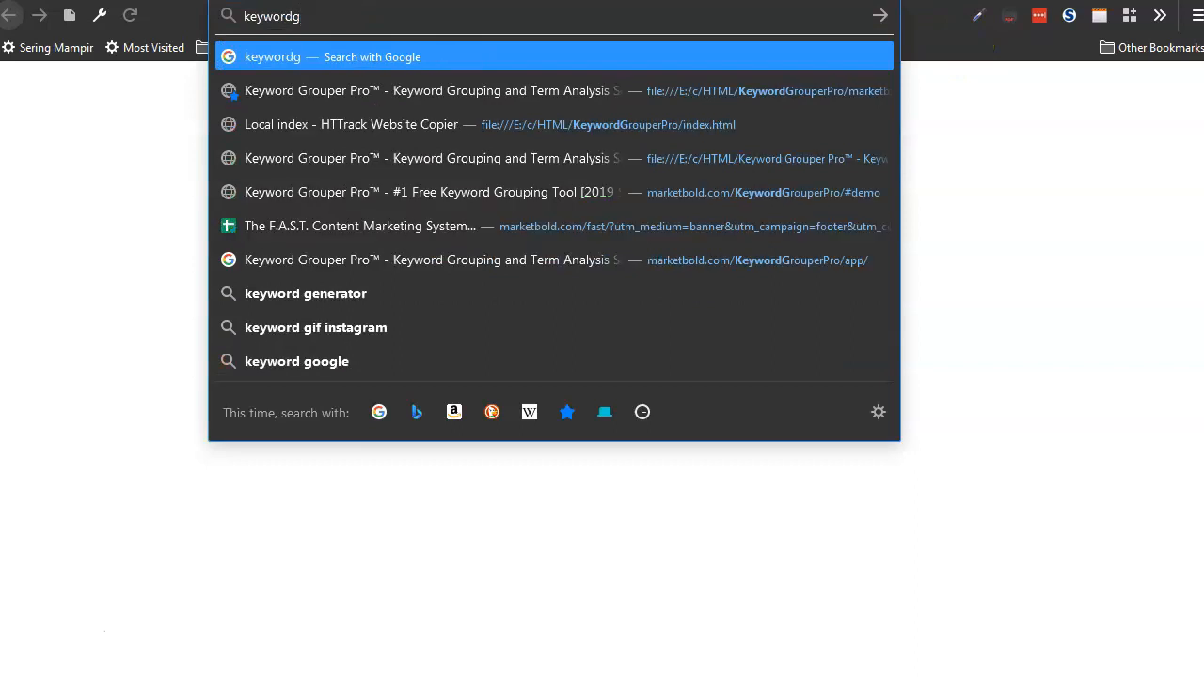
{"action": "key", "text": "Down"}
{"action": "key", "text": "Return"}
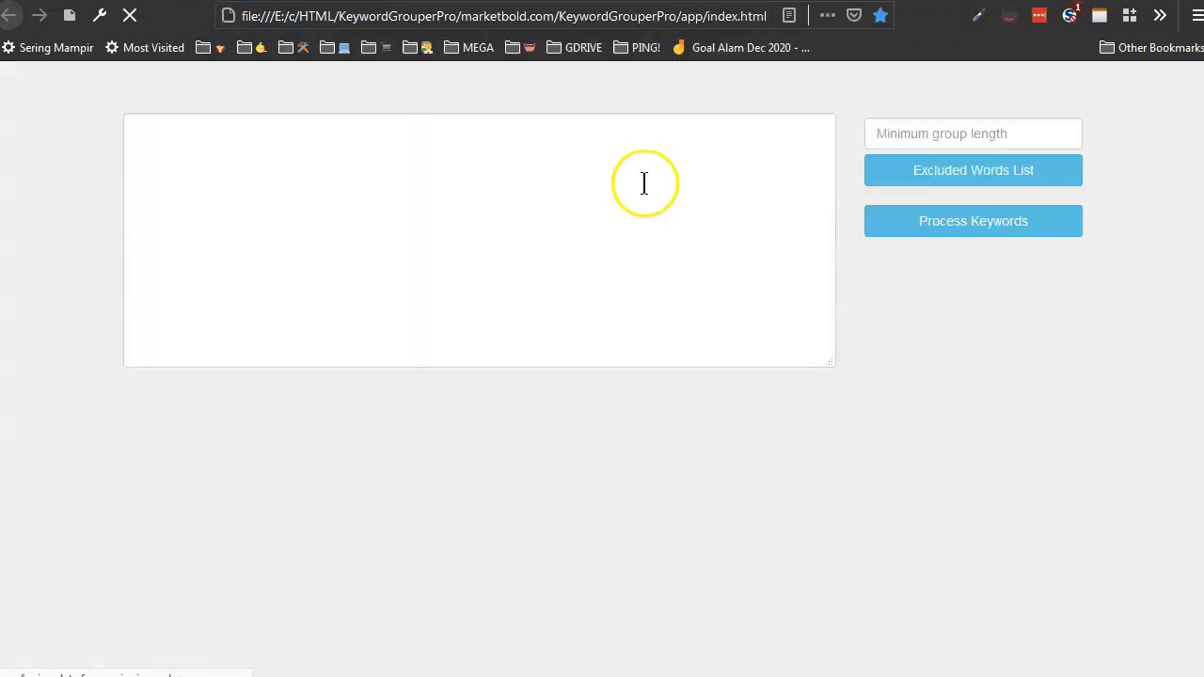
Paste the copied keywords into the keyword grouper and remove the trailing blank line
{"action": "left_click", "coordinate": [556, 226]}
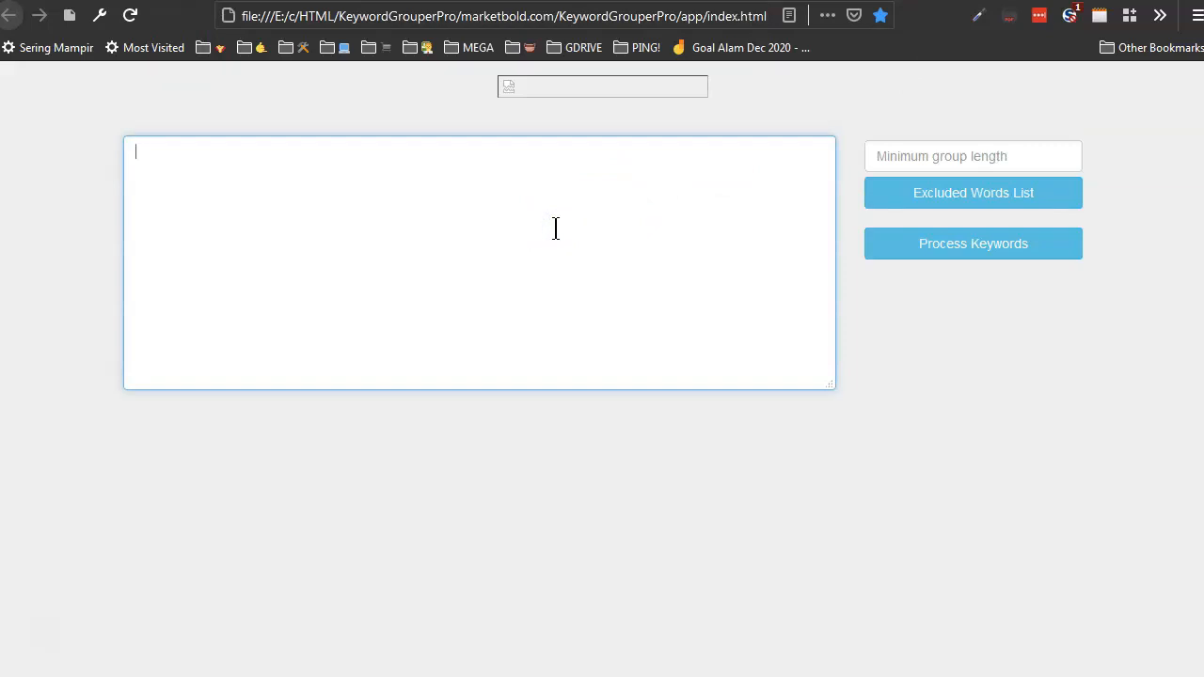
{"action": "key", "text": "ctrl+v"}
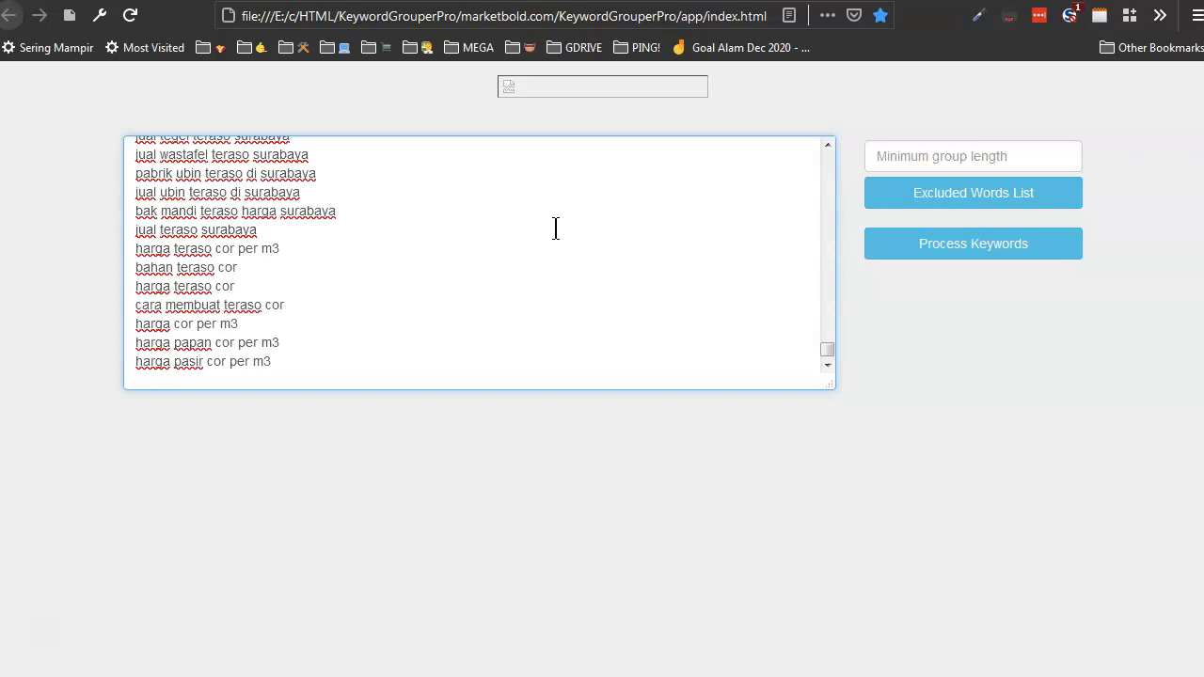
{"action": "key", "text": "BackSpace"}
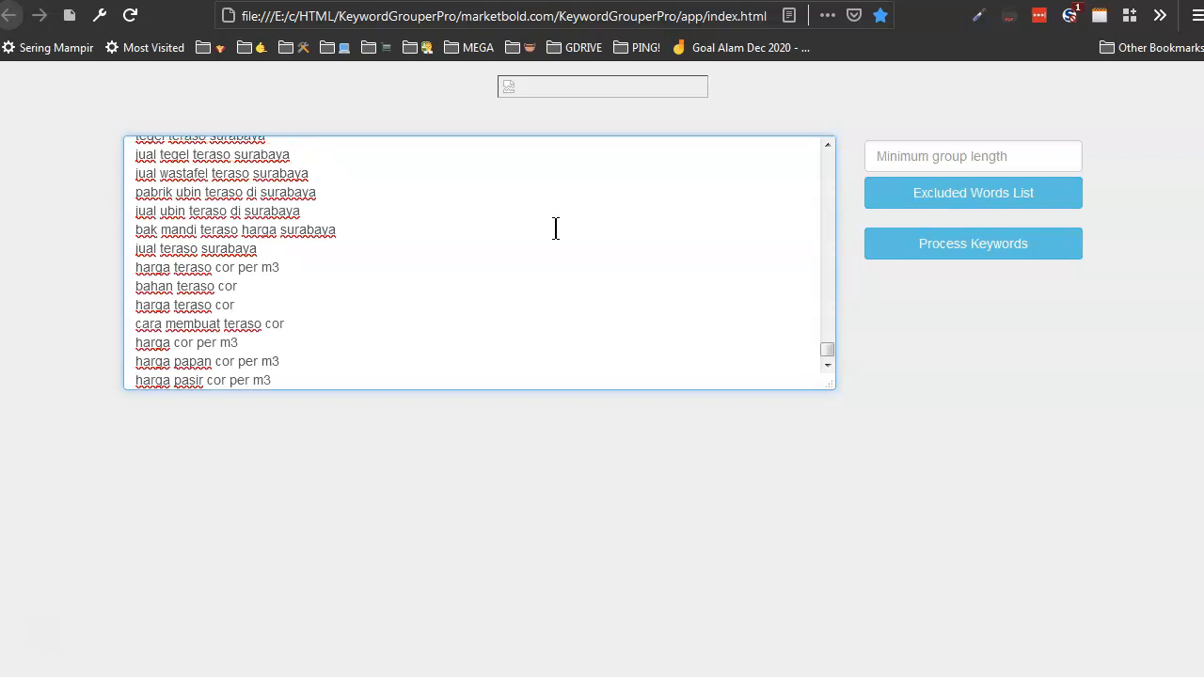
Set the minimum group length to 3 and process the pasted keywords
{"action": "left_click", "coordinate": [990, 155]}
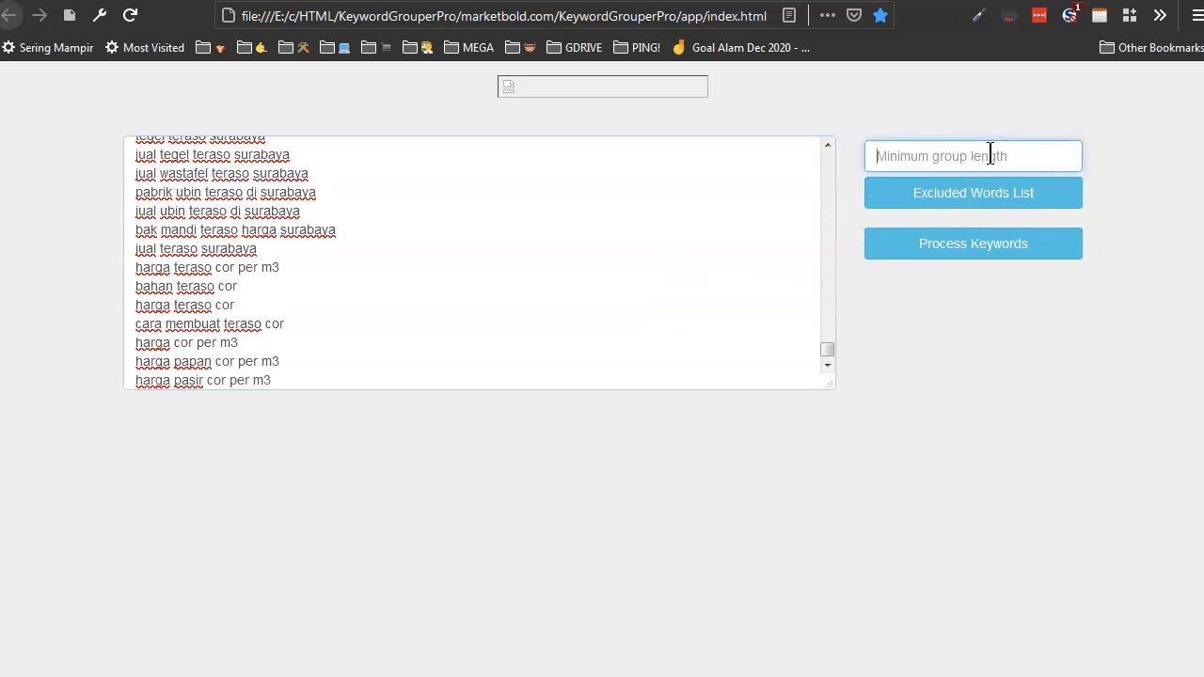
{"action": "left_click_drag", "start_coordinate": [826, 354], "coordinate": [836, 247]}
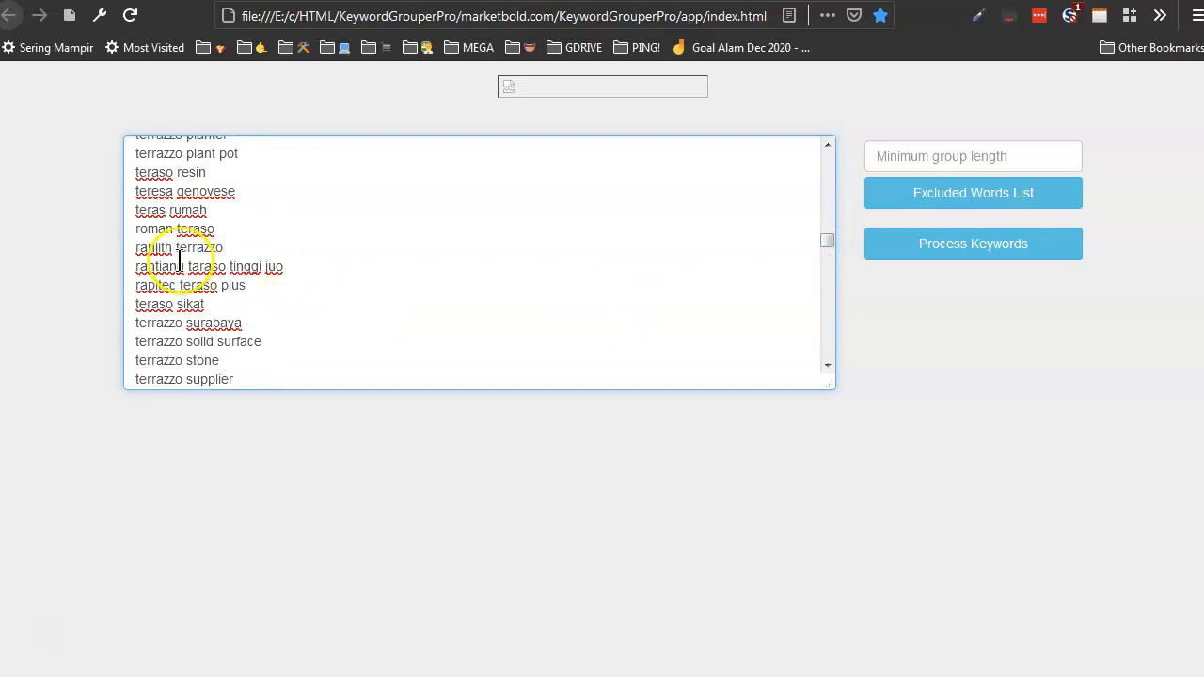
{"action": "left_click", "coordinate": [962, 153]}
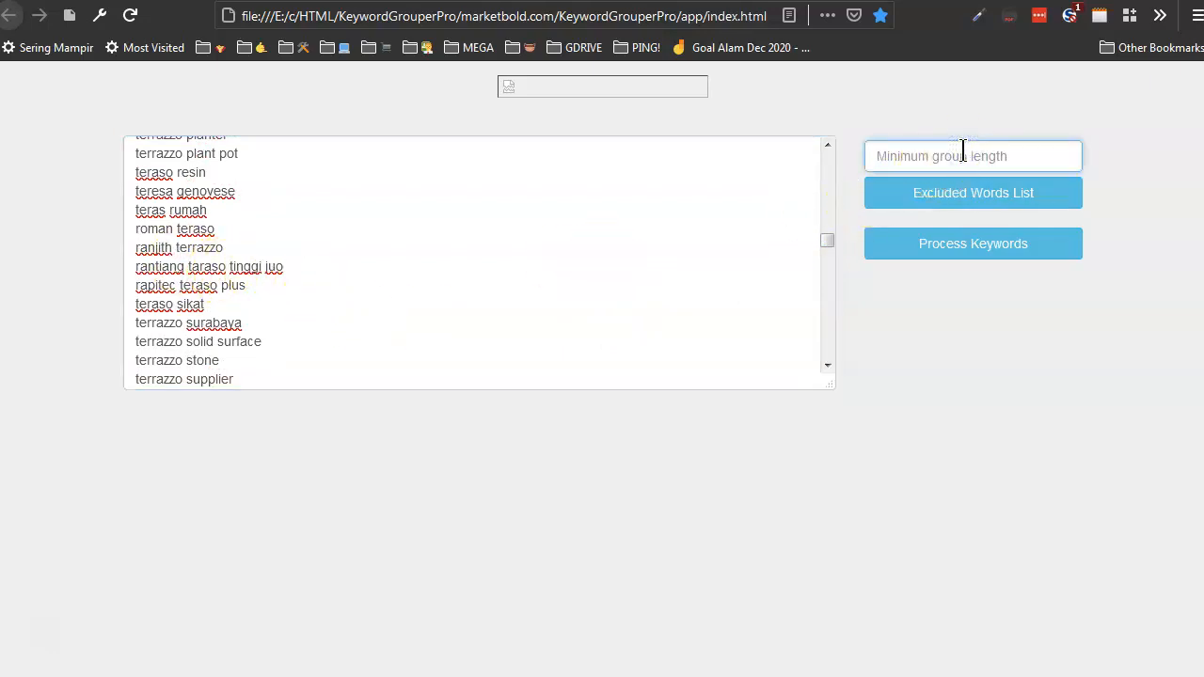
{"action": "type", "text": "3"}
{"action": "left_click", "coordinate": [966, 250]}
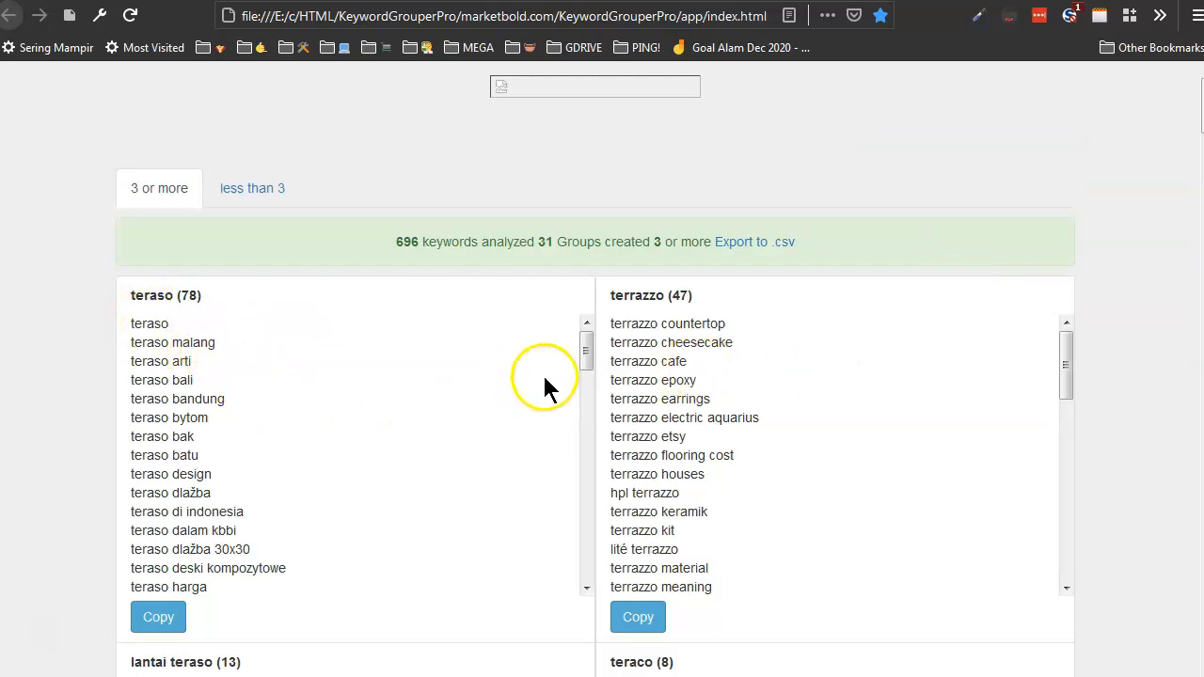
Examine the resulting keyword groups and the keywords listed in each of them
{"action": "left_click_drag", "start_coordinate": [584, 353], "coordinate": [585, 373]}
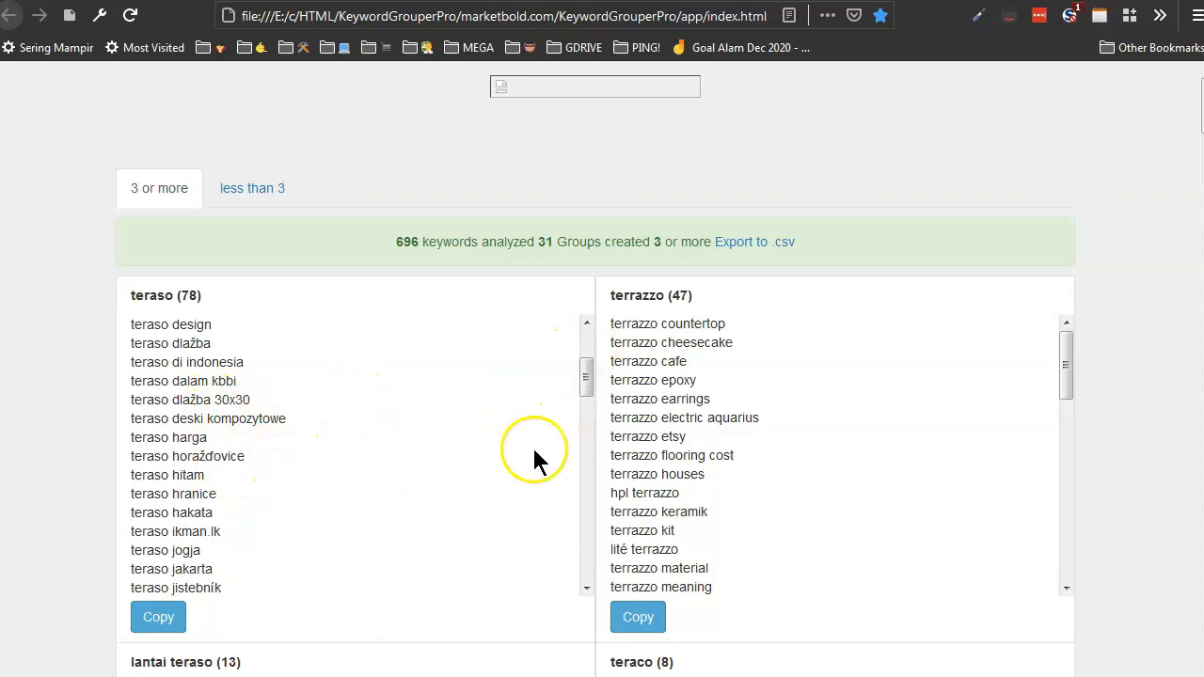
{"action": "left_click_drag", "start_coordinate": [1202, 109], "coordinate": [1202, 128]}
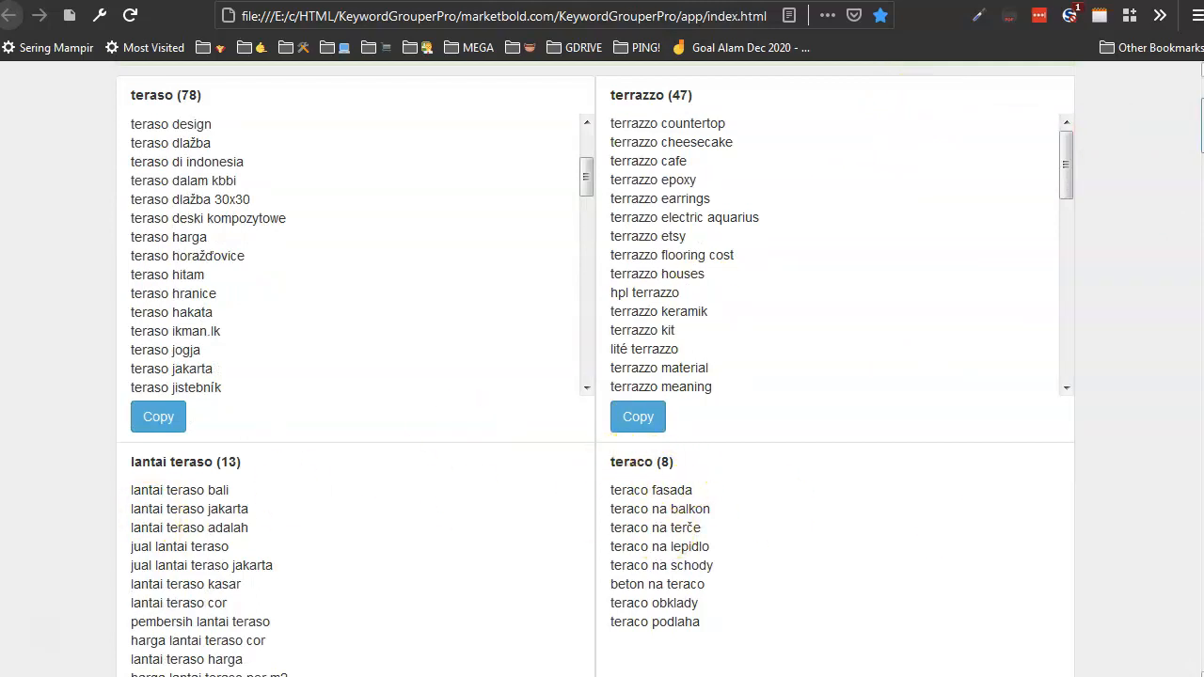
{"action": "left_click_drag", "start_coordinate": [1202, 122], "coordinate": [1202, 184]}
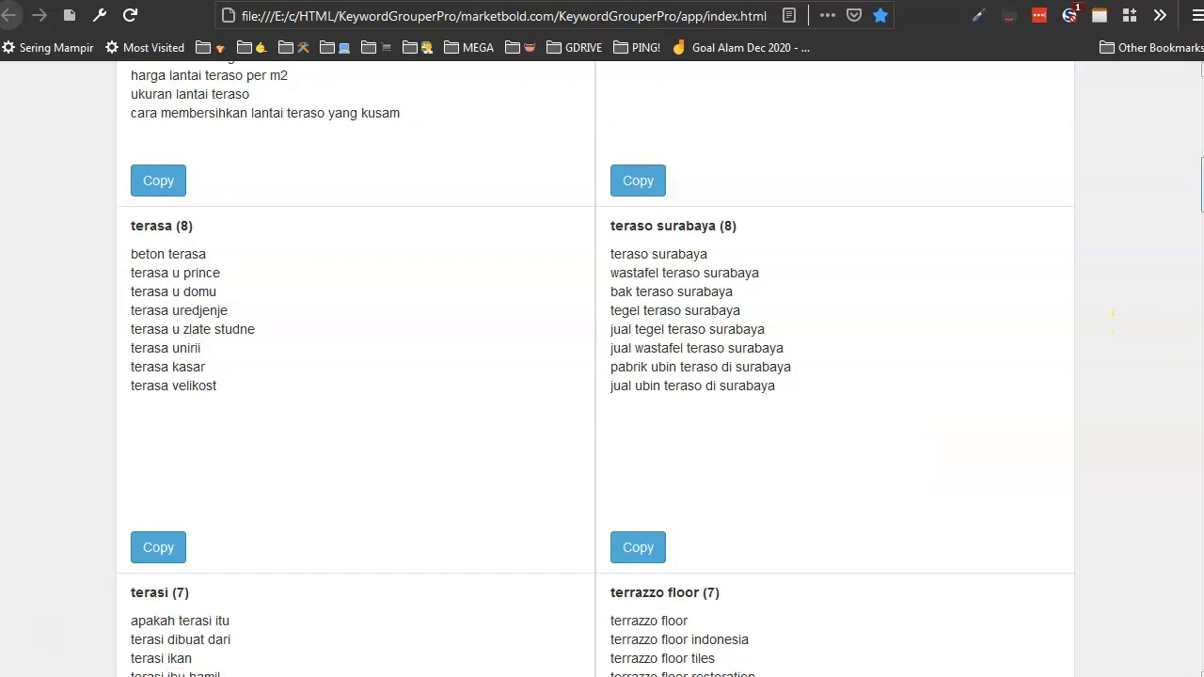
{"action": "left_click_drag", "start_coordinate": [1202, 185], "coordinate": [1201, 328]}
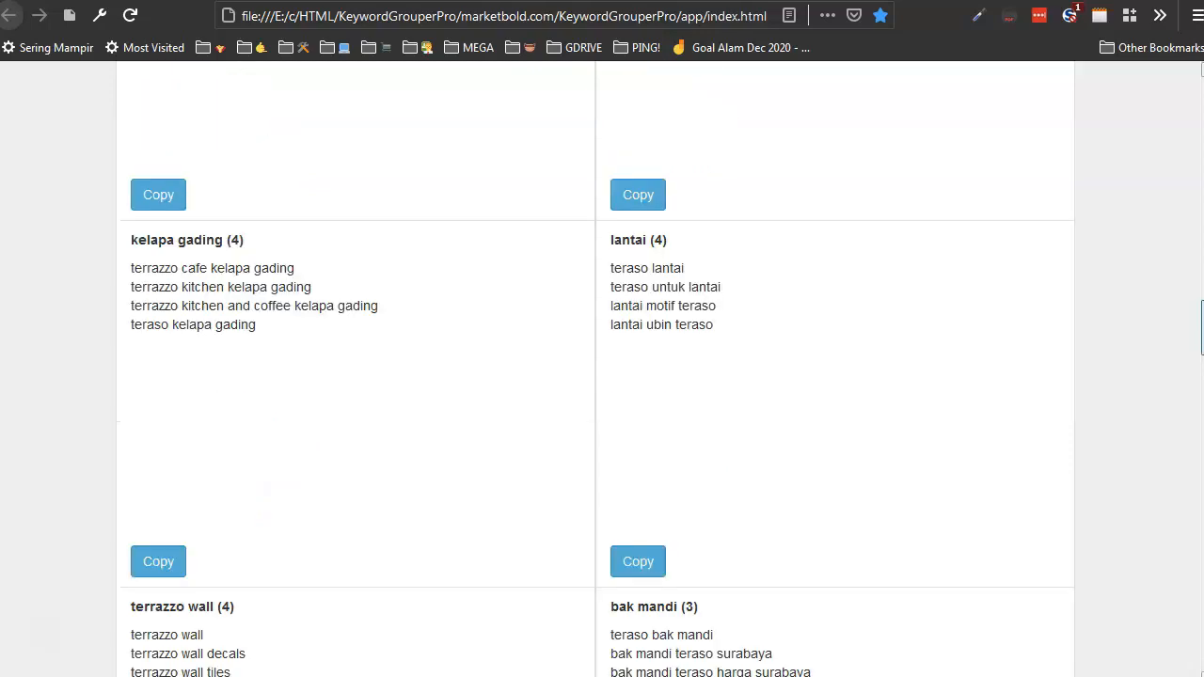
{"action": "scroll", "coordinate": [1021, 349], "scroll_direction": "down", "scroll_amount": 2}
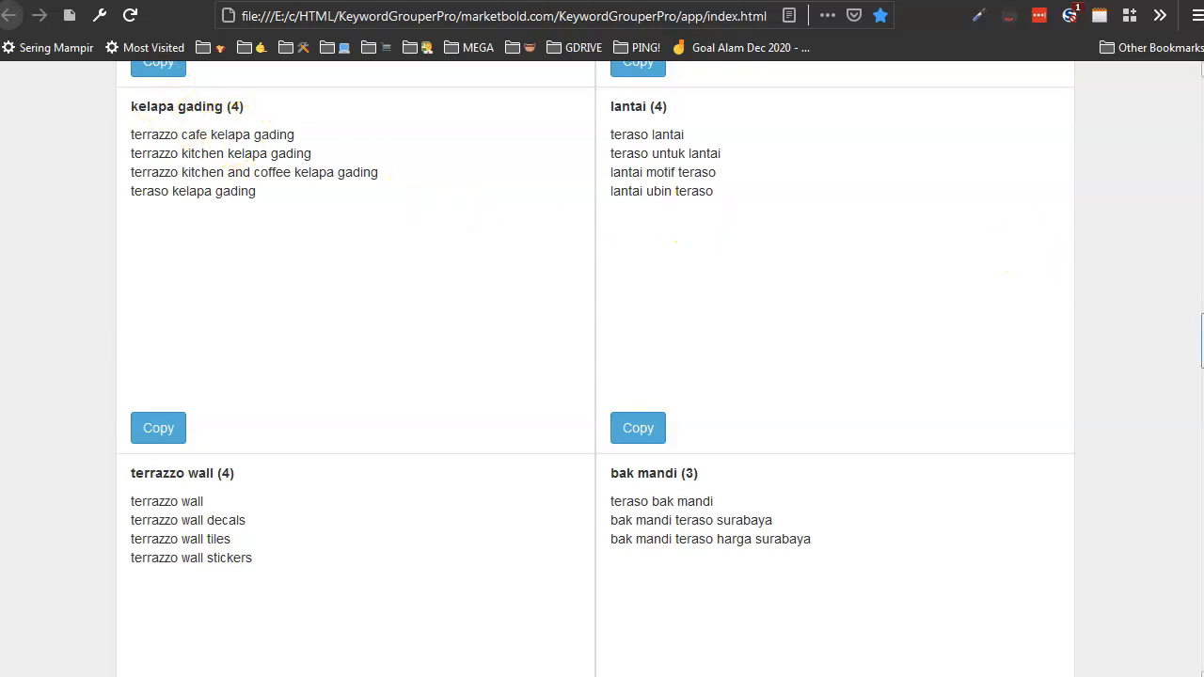
{"action": "scroll", "coordinate": [1151, 366], "scroll_direction": "up", "scroll_amount": 1}
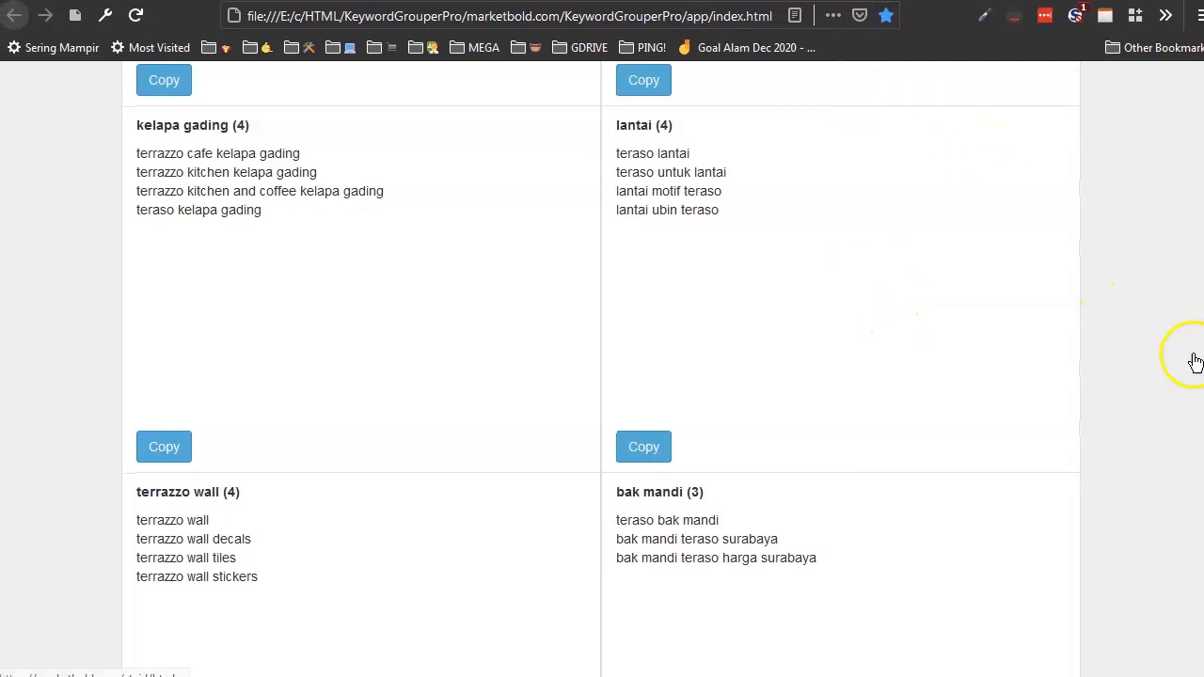
{"action": "scroll", "coordinate": [602, 367], "scroll_direction": "down", "scroll_amount": 3}
{"action": "scroll", "coordinate": [602, 366], "scroll_direction": "down", "scroll_amount": 18}
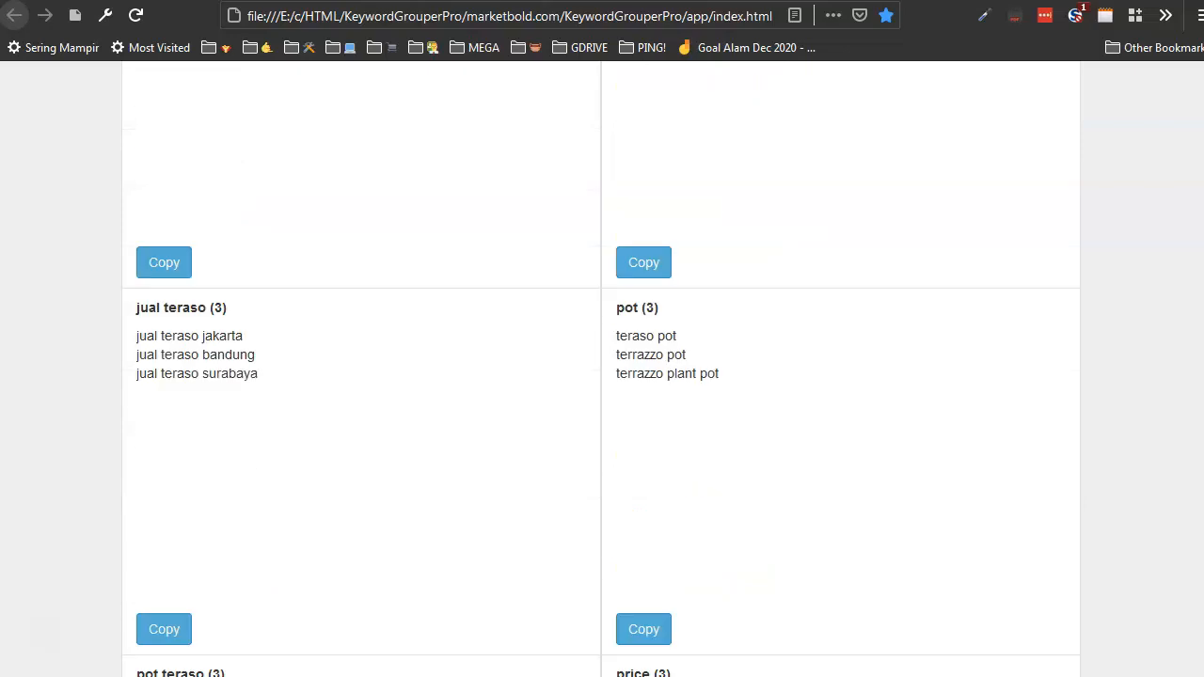
{"action": "scroll", "coordinate": [602, 367], "scroll_direction": "up", "scroll_amount": 20}
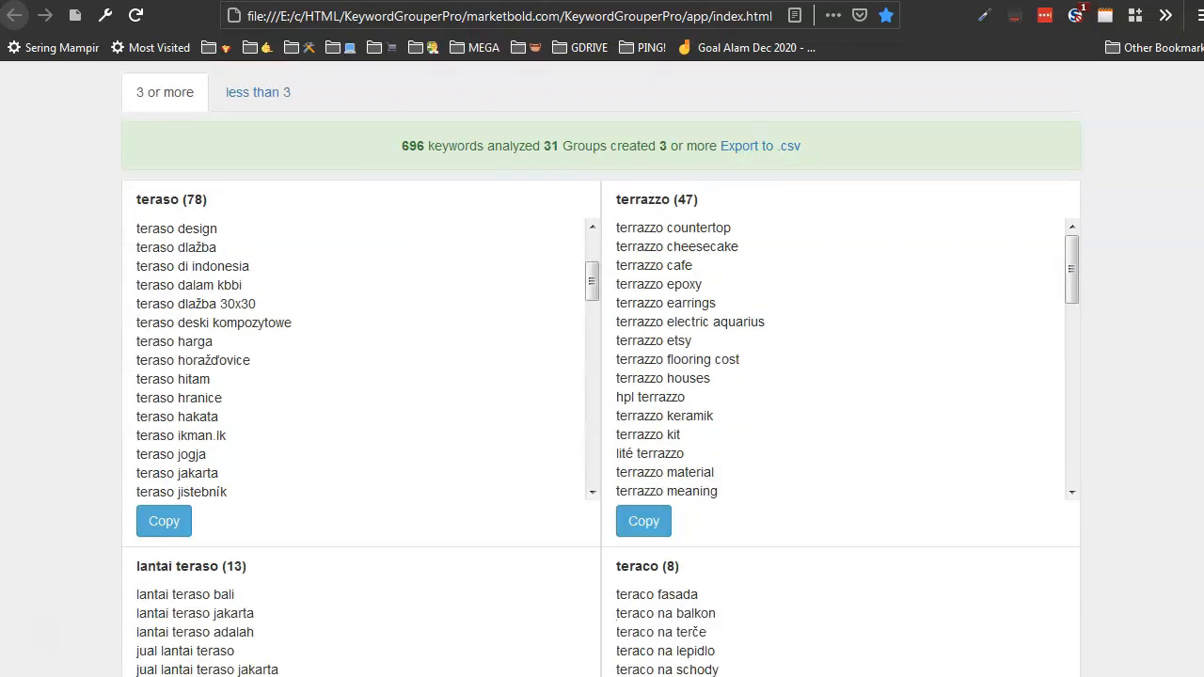
{"action": "scroll", "coordinate": [601, 367], "scroll_direction": "up", "scroll_amount": 3}
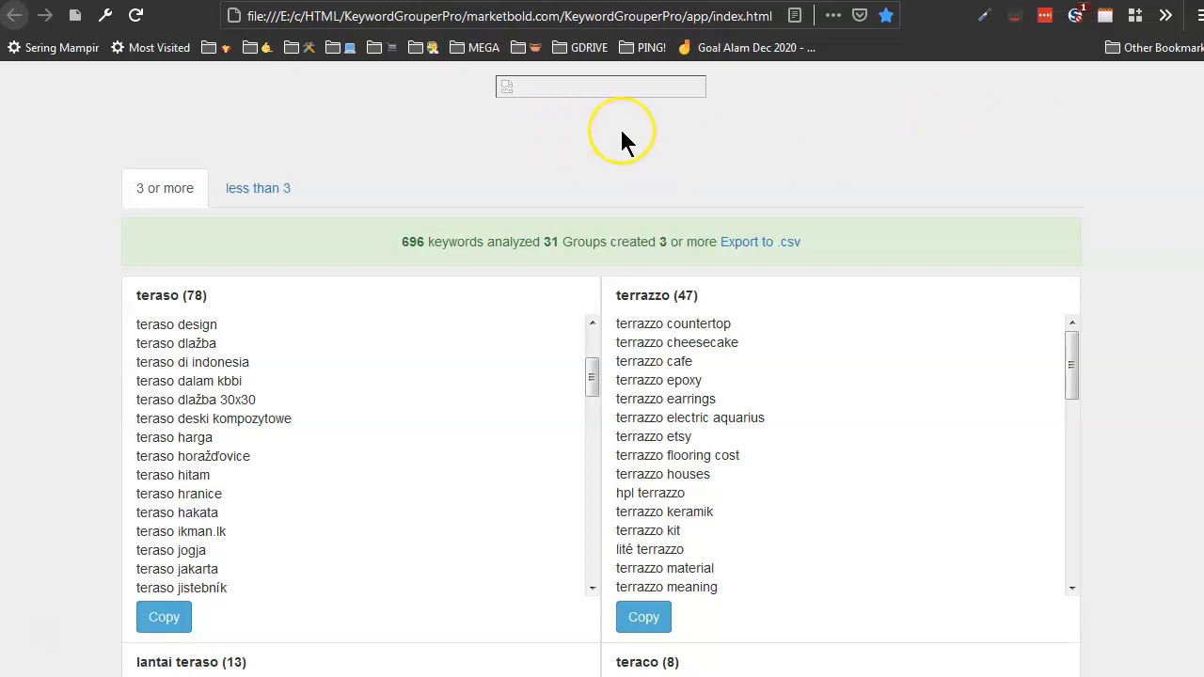
Export the keyword groups to CSV and save the groups.csv file
{"action": "left_click", "coordinate": [749, 246]}
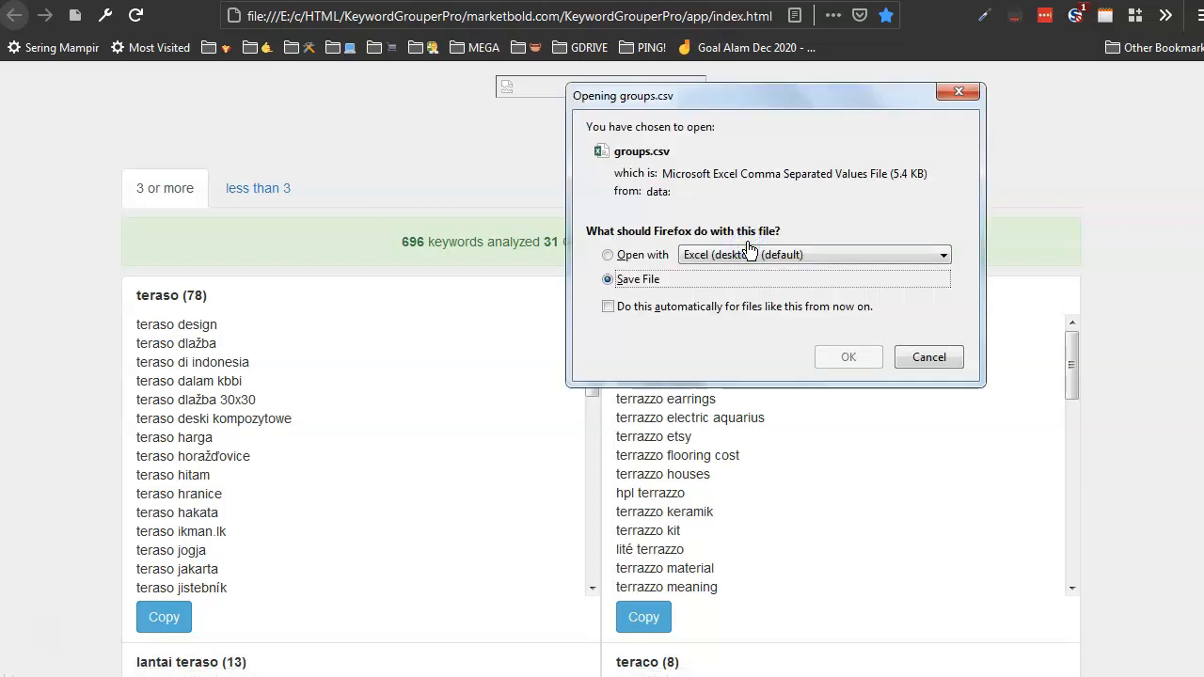
{"action": "left_click", "coordinate": [842, 360]}
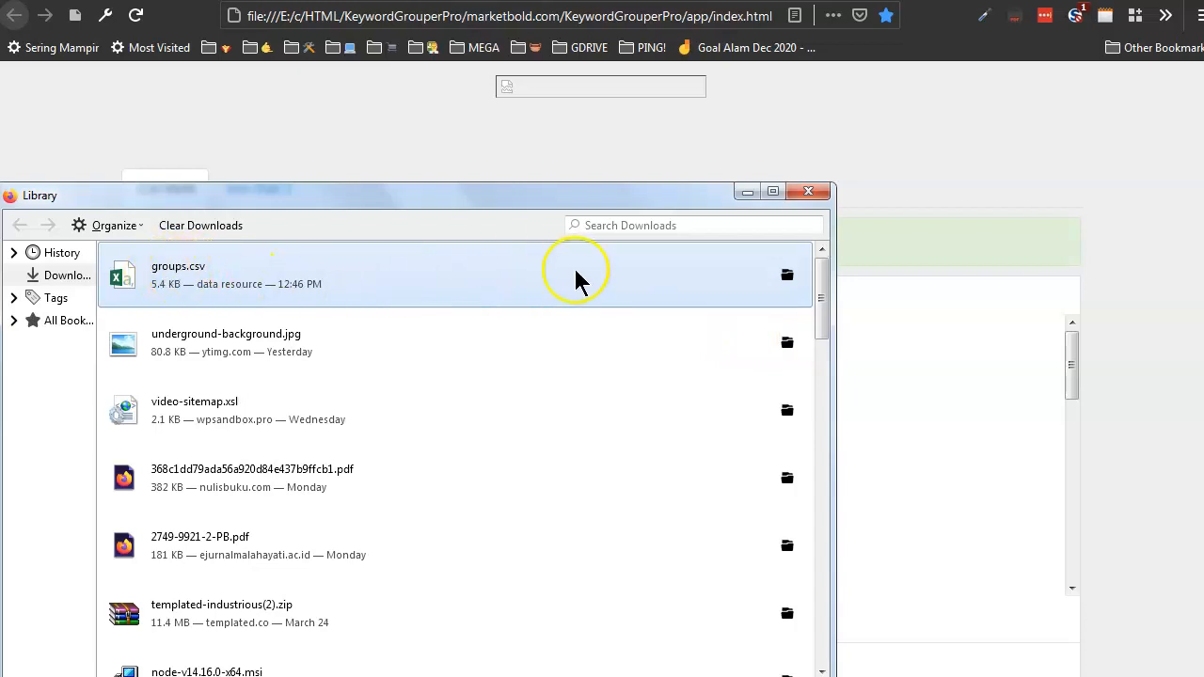
Open the folder containing the downloaded groups.csv and rename the file to keyword-teraso-contoh.txt, accepting the extension change
{"action": "left_click", "coordinate": [786, 275]}
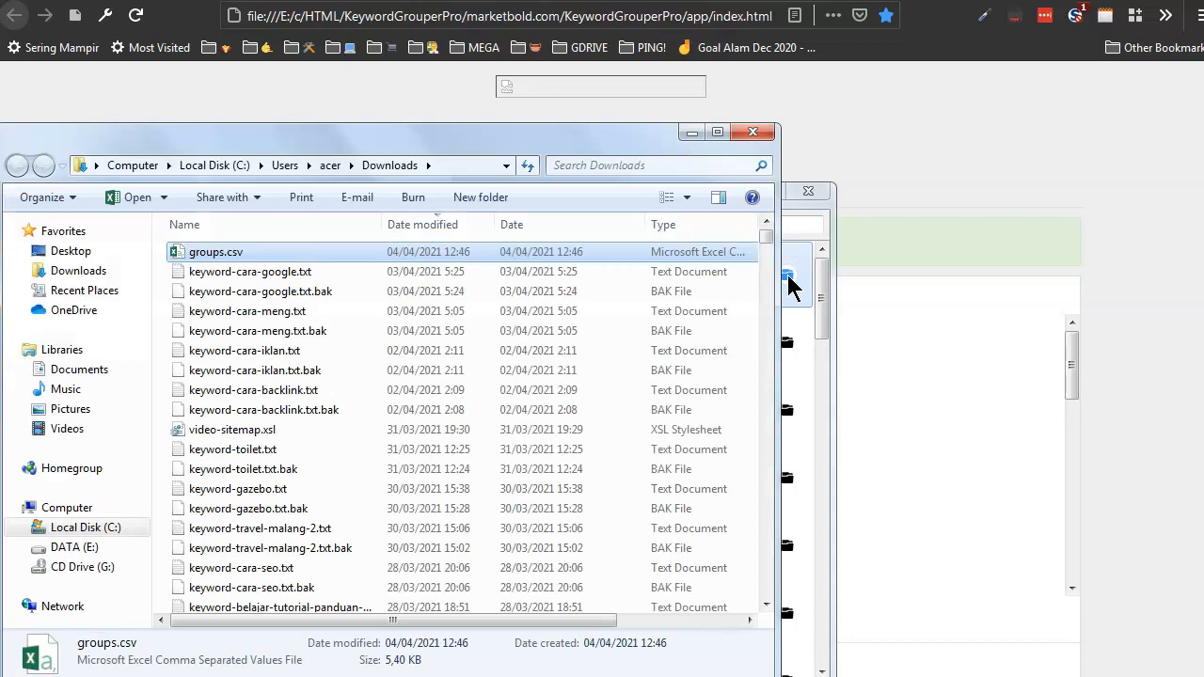
{"action": "key", "text": "F2"}
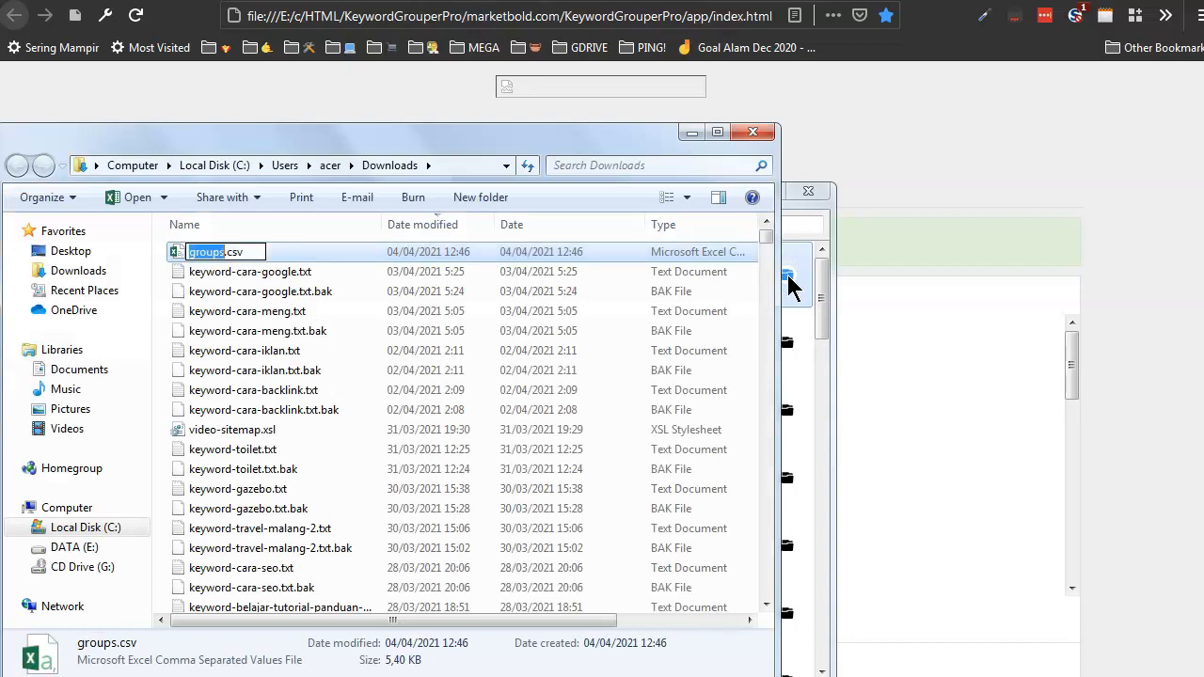
{"action": "type", "text": "keywrod"}
{"action": "key", "text": "BackSpace"}
{"action": "key", "text": "BackSpace"}
{"action": "type", "text": "o"}
{"action": "key", "text": "BackSpace"}
{"action": "key", "text": "BackSpace"}
{"action": "type", "text": "ord-teras"}
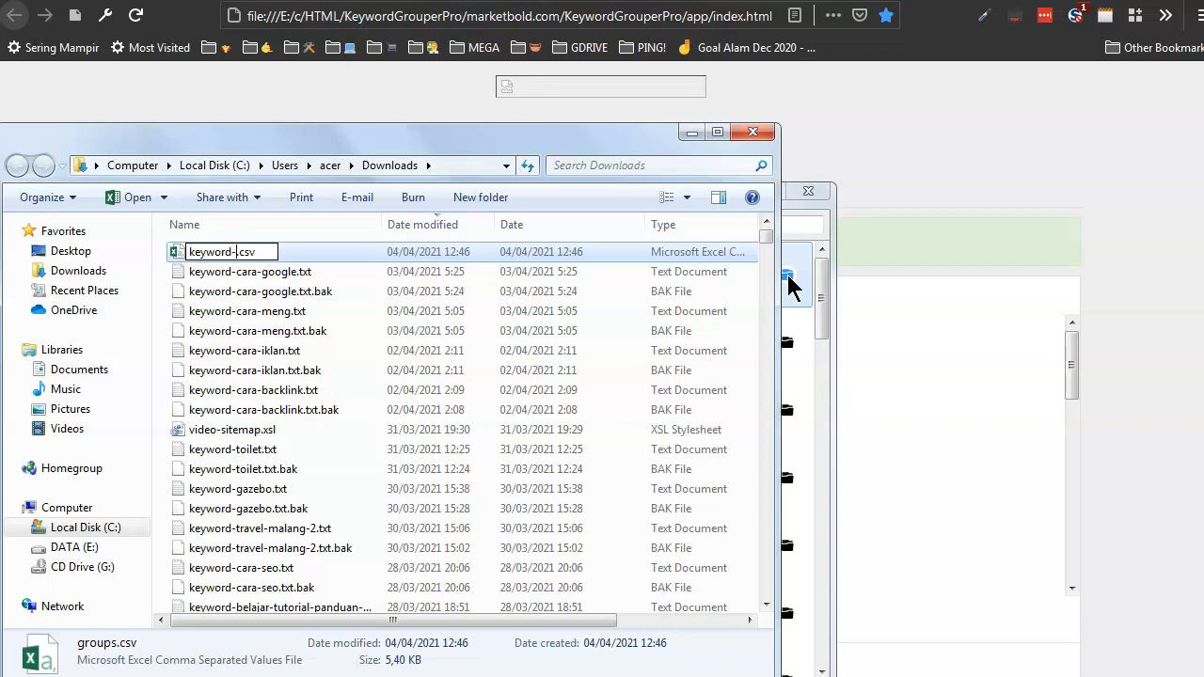
{"action": "type", "text": "o-contoh"}
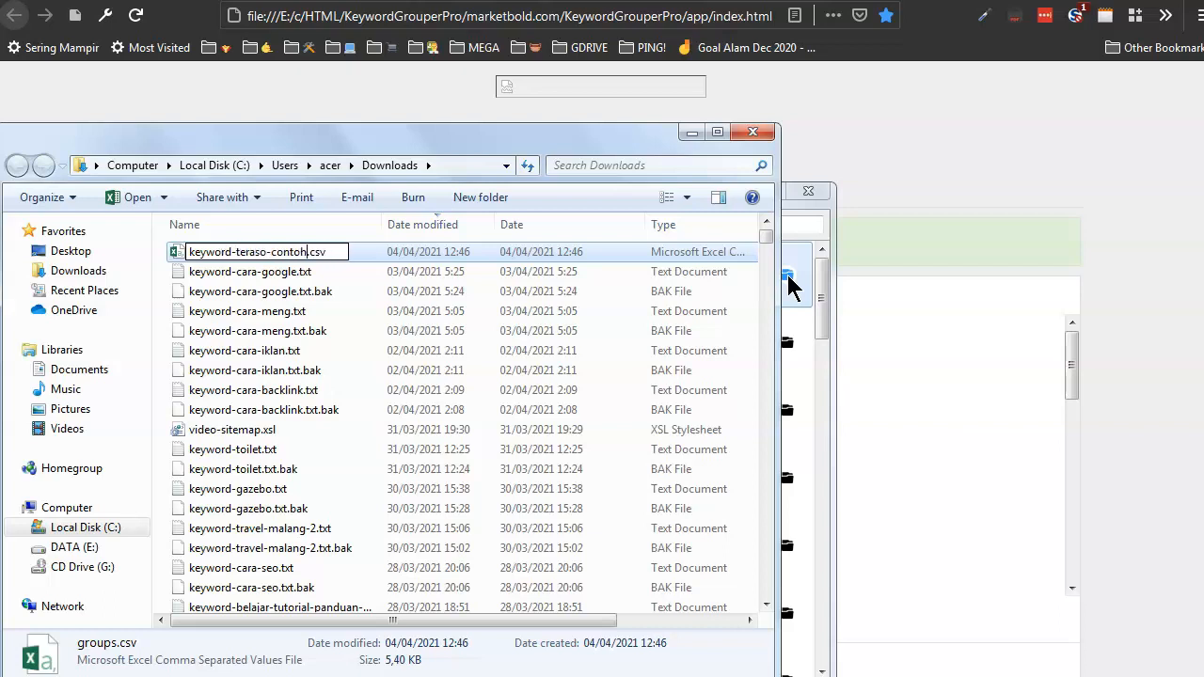
{"action": "key", "text": "shift+Right"}
{"action": "key", "text": "shift+Right"}
{"action": "key", "text": "shift+Right"}
{"action": "key", "text": "shift+Right"}
{"action": "type", "text": ".txt"}
{"action": "key", "text": "Return"}
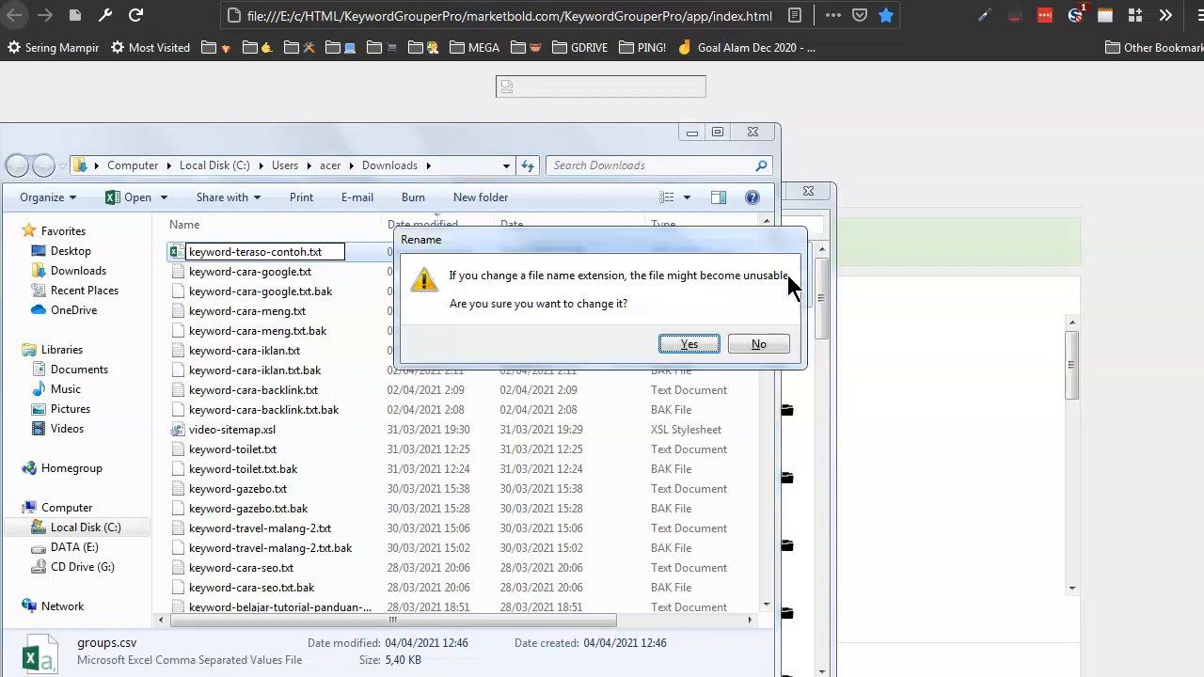
{"action": "key", "text": "Return"}
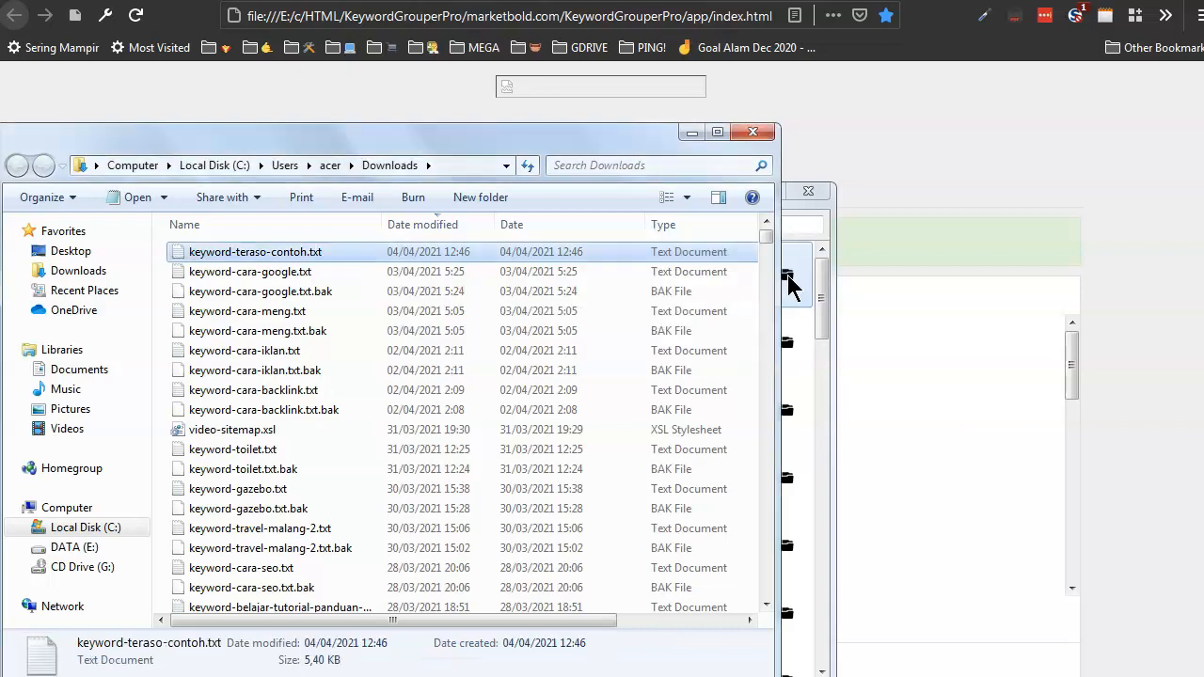
Open keyword-teraso-contoh.txt in EditPlus and accept the evaluation notice
{"action": "right_click", "coordinate": [247, 252]}
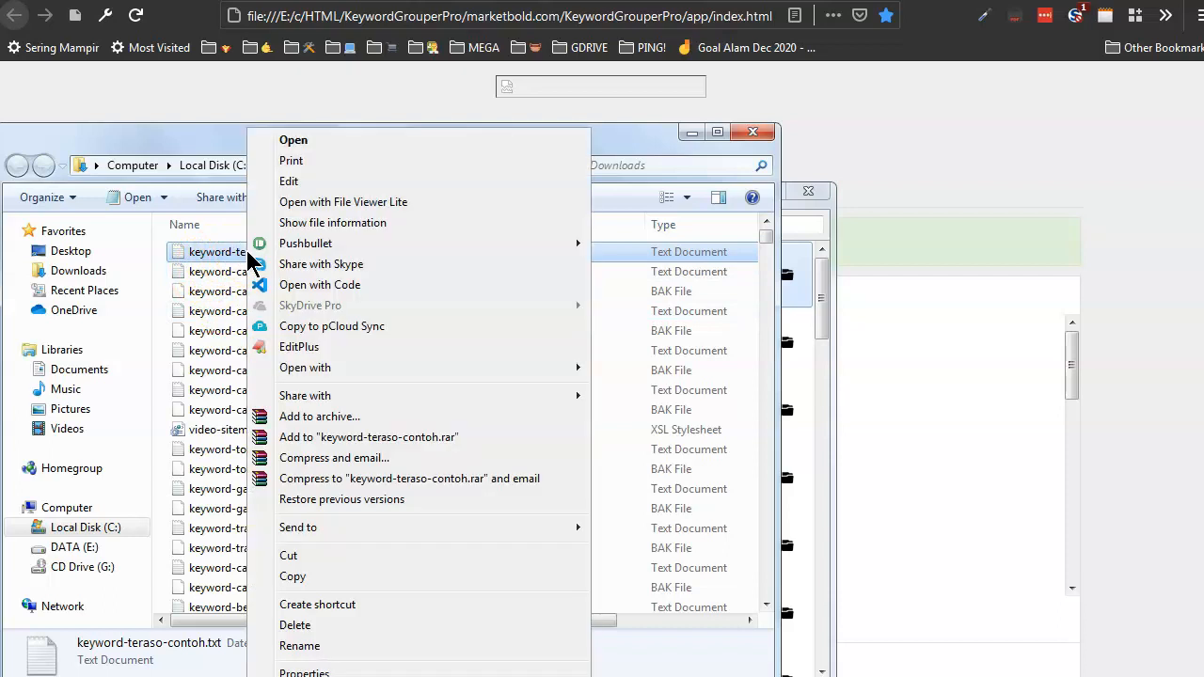
{"action": "left_click", "coordinate": [362, 350]}
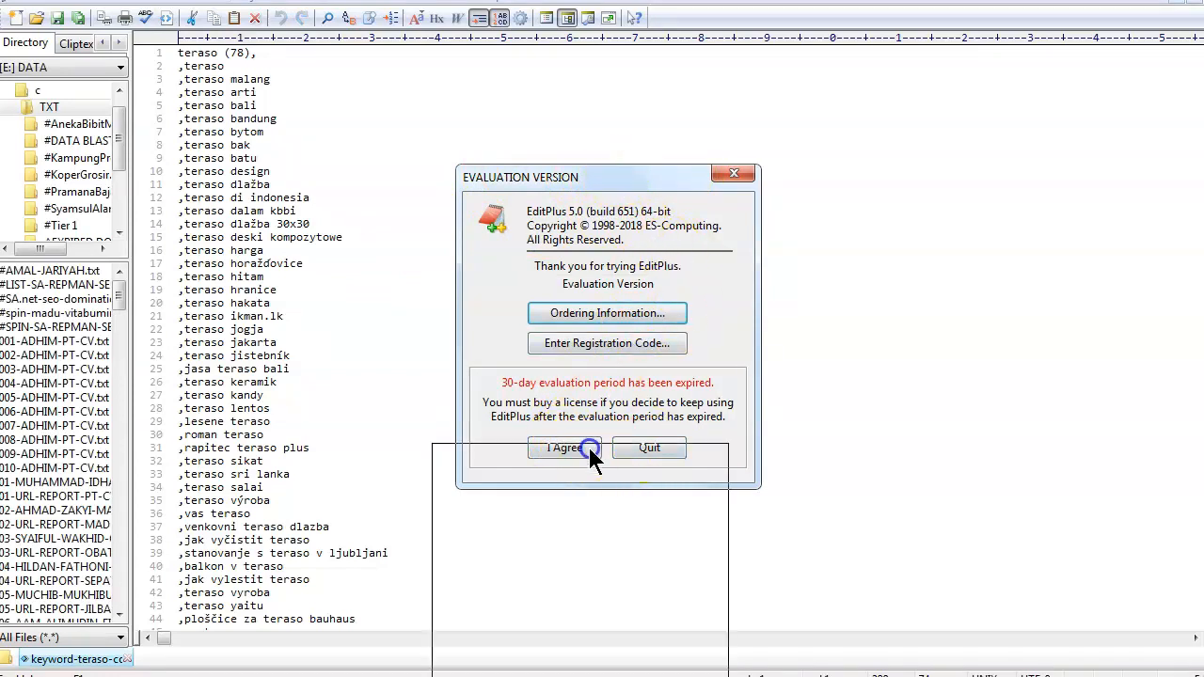
{"action": "left_click_drag", "start_coordinate": [649, 176], "coordinate": [585, 676]}
{"action": "left_click", "coordinate": [484, 267]}
{"action": "left_click", "coordinate": [408, 102]}
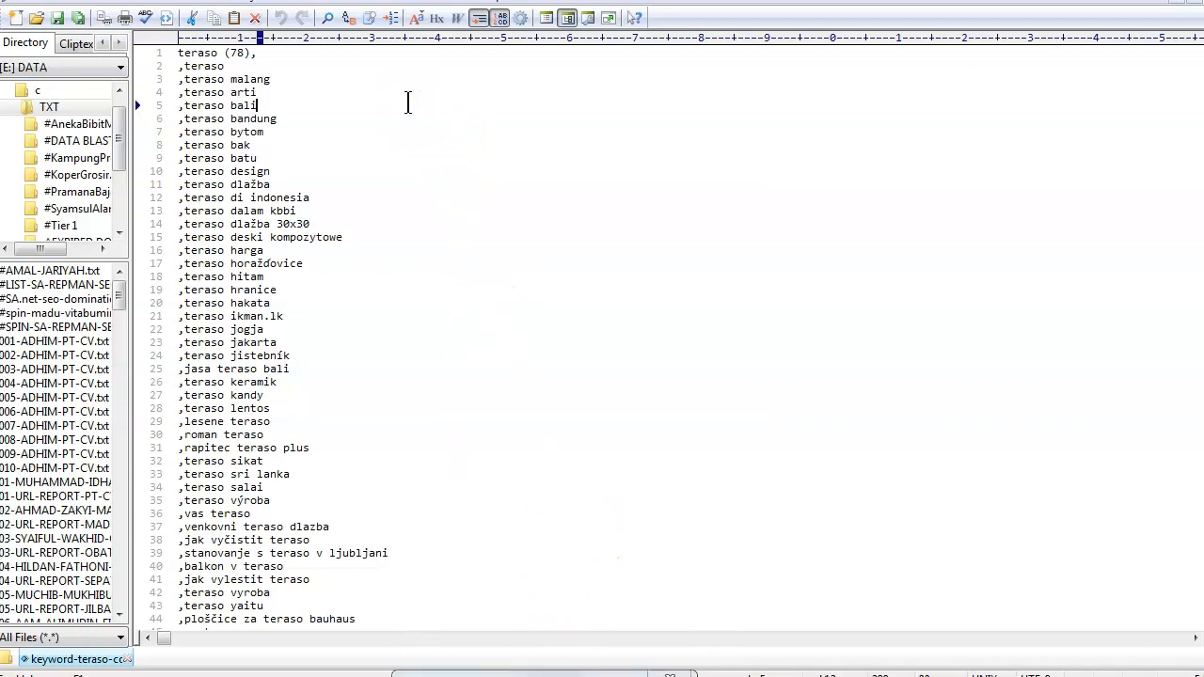
Replace every comma in the current file with a tab so the keywords are indented under their group names
{"action": "key", "text": "ctrl+h"}
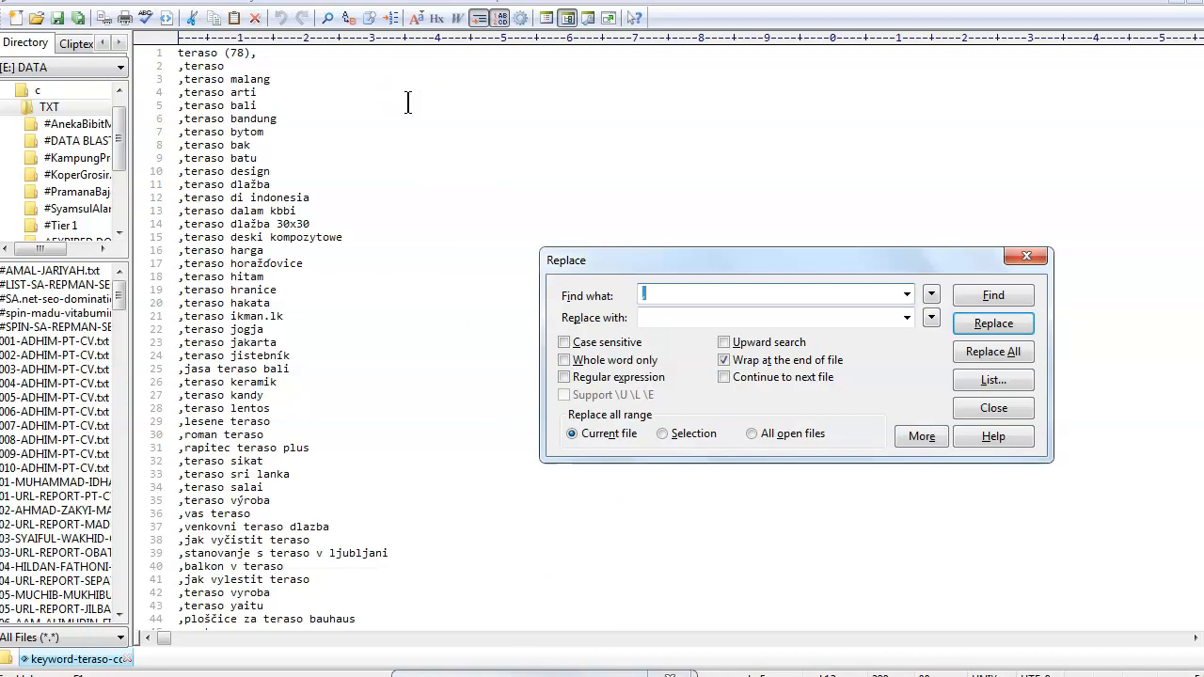
{"action": "left_click_drag", "start_coordinate": [625, 256], "coordinate": [572, 86]}
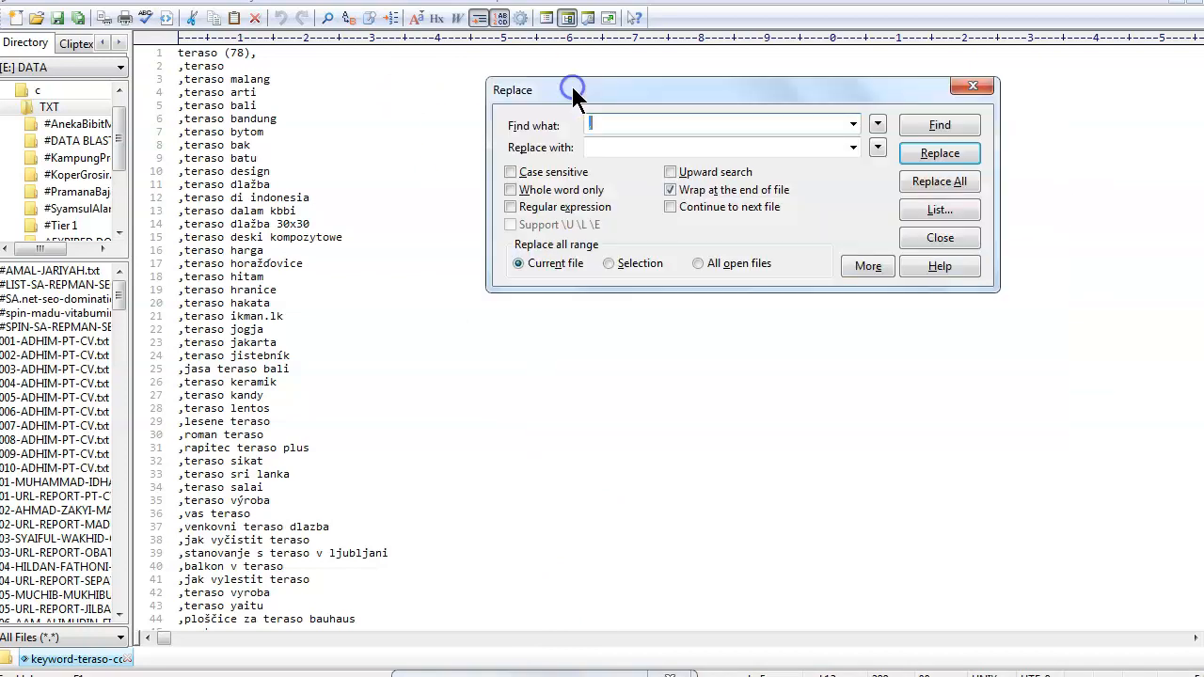
{"action": "type", "text": ","}
{"action": "left_click", "coordinate": [611, 123]}
{"action": "key", "text": "ctrl+a"}
{"action": "left_click", "coordinate": [182, 66]}
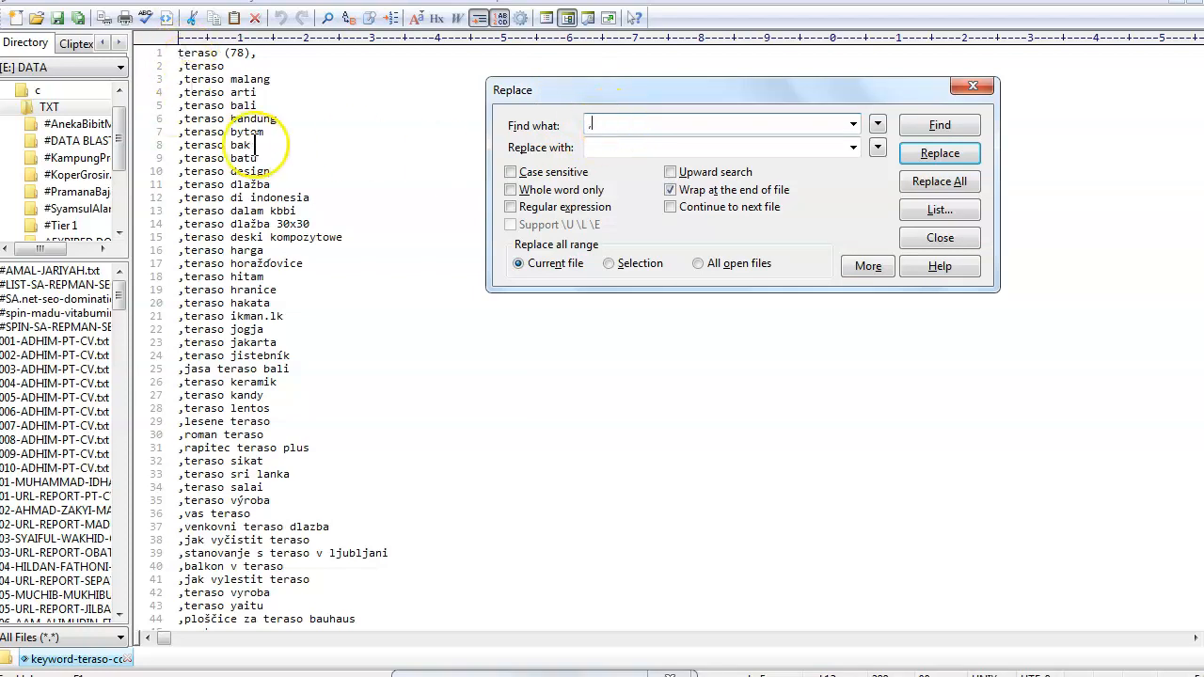
{"action": "left_click", "coordinate": [619, 143]}
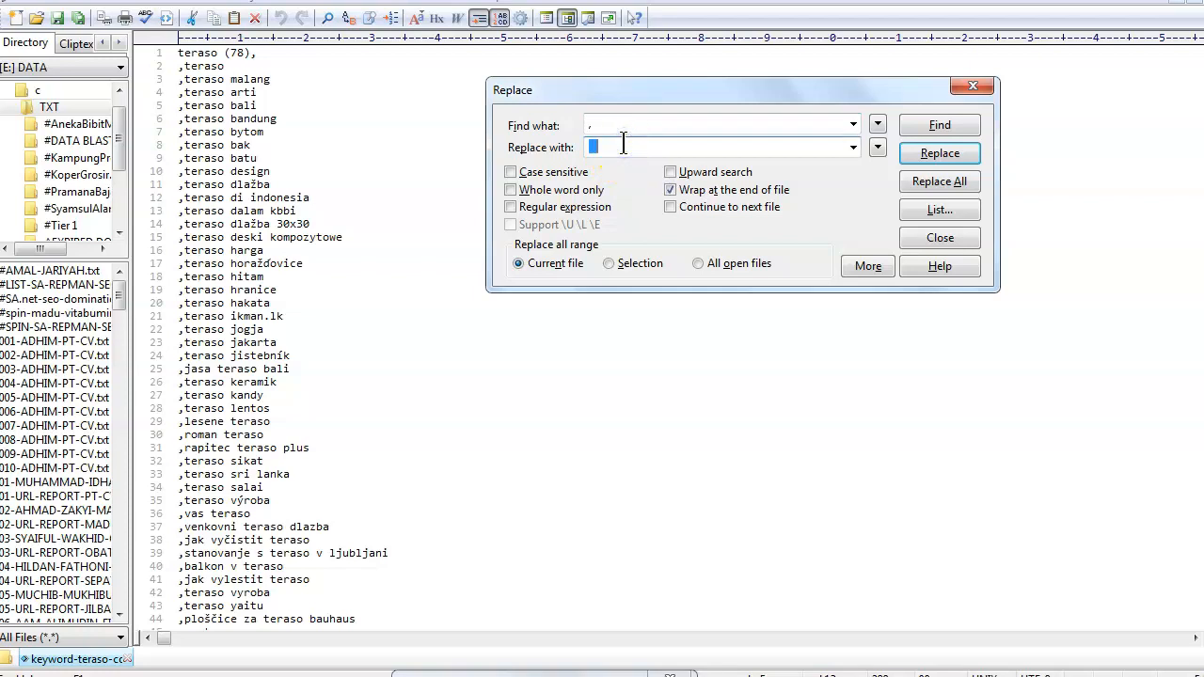
{"action": "left_click", "coordinate": [936, 182]}
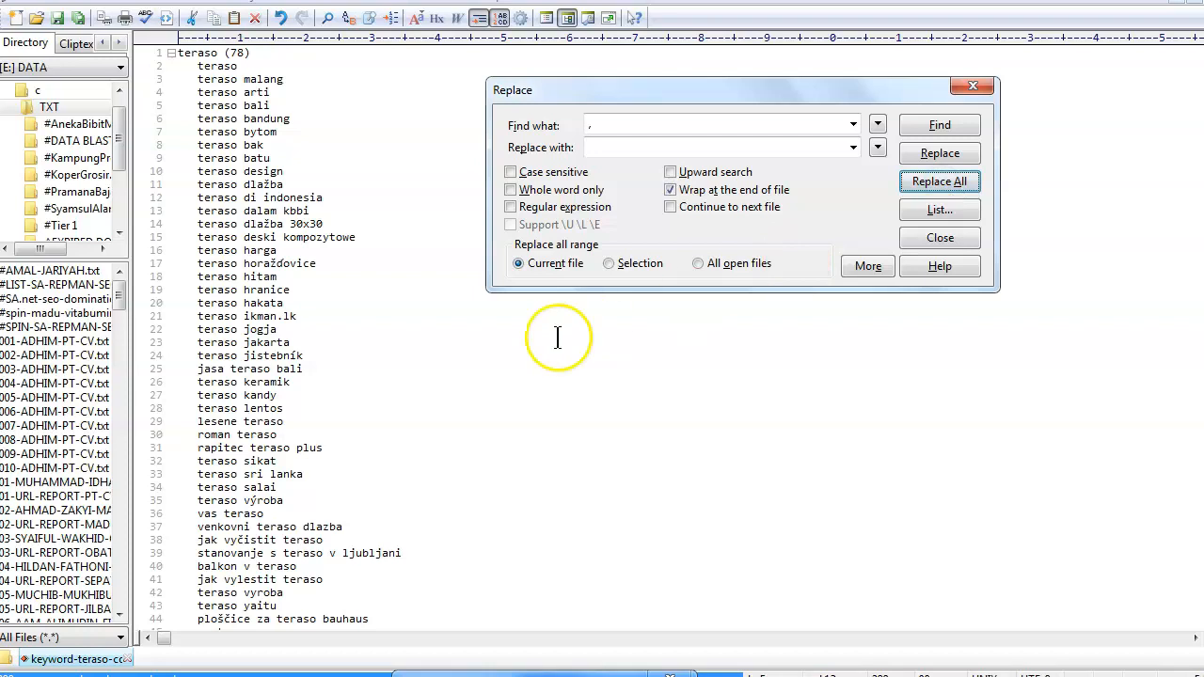
{"action": "left_click", "coordinate": [338, 322]}
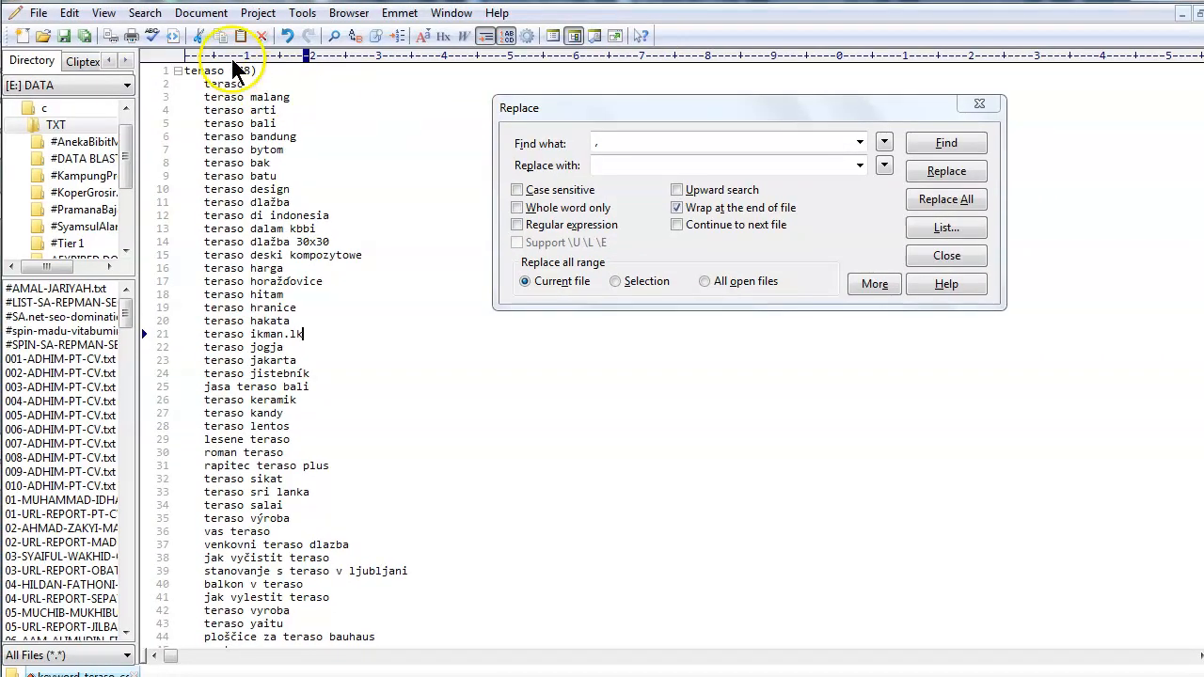
Collapse all code folds so that only the keyword group headings are listed
{"action": "left_click", "coordinate": [102, 14]}
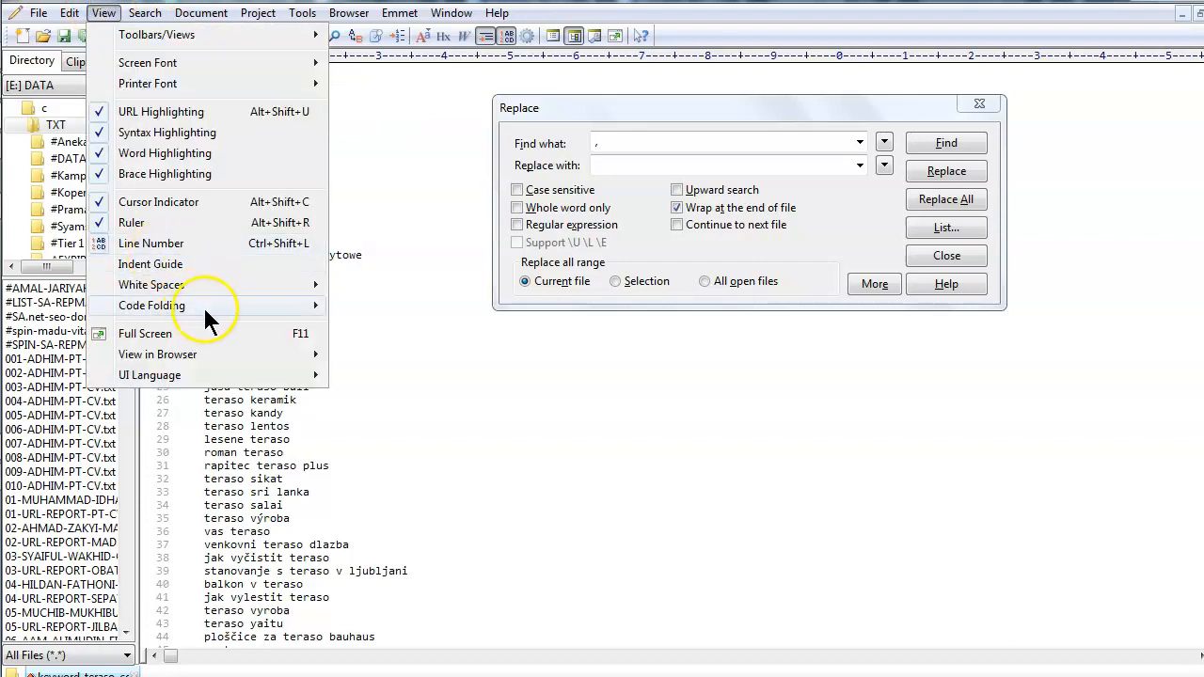
{"action": "mouse_move", "coordinate": [286, 308]}
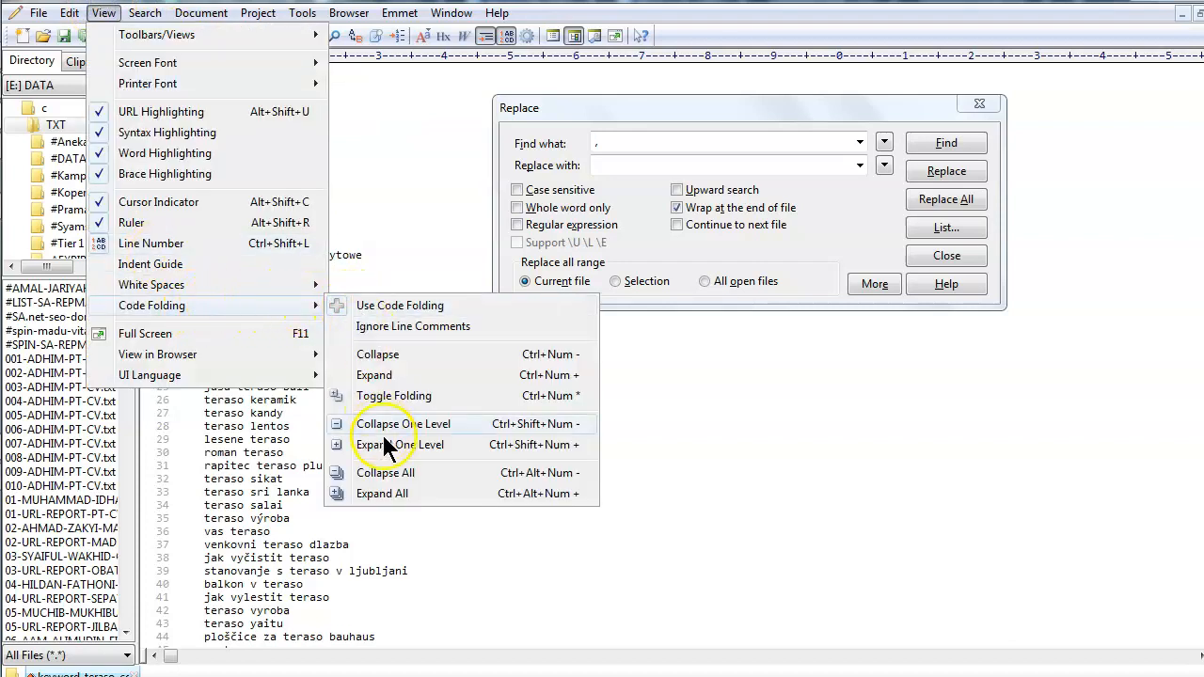
{"action": "left_click", "coordinate": [421, 472]}
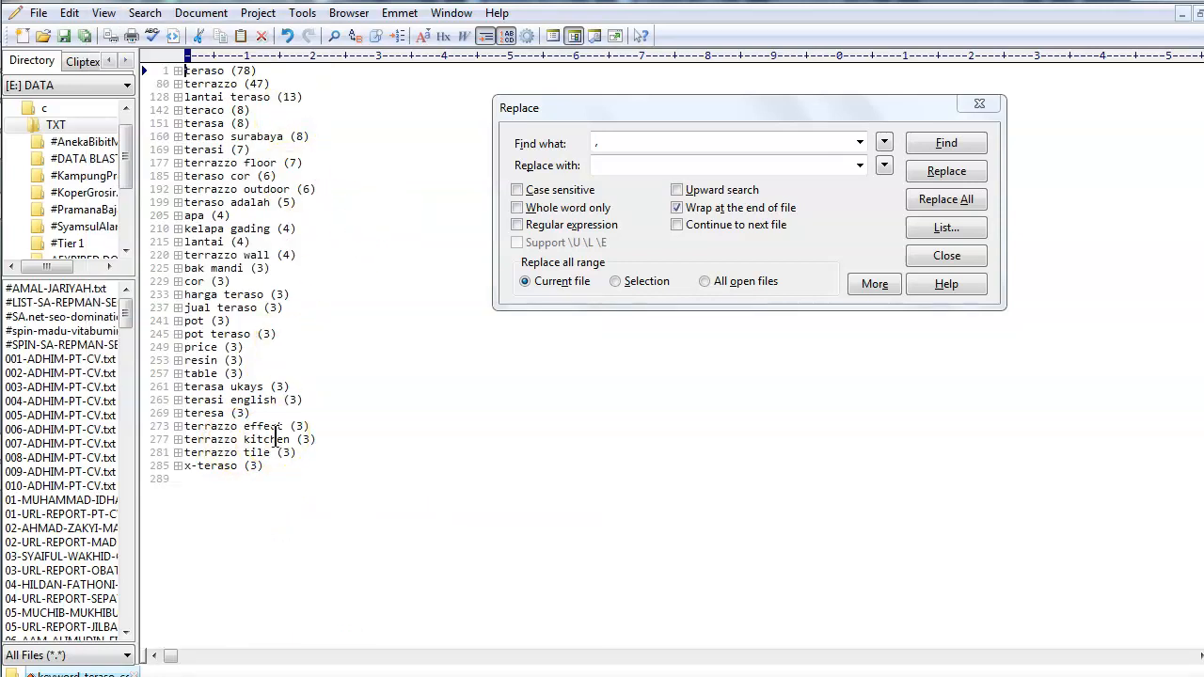
Delete the irrelevant teresa, terasa ukays and terasi english groups, and collapse the terrazzo effect group
{"action": "left_click", "coordinate": [154, 419]}
{"action": "key", "text": "Delete"}
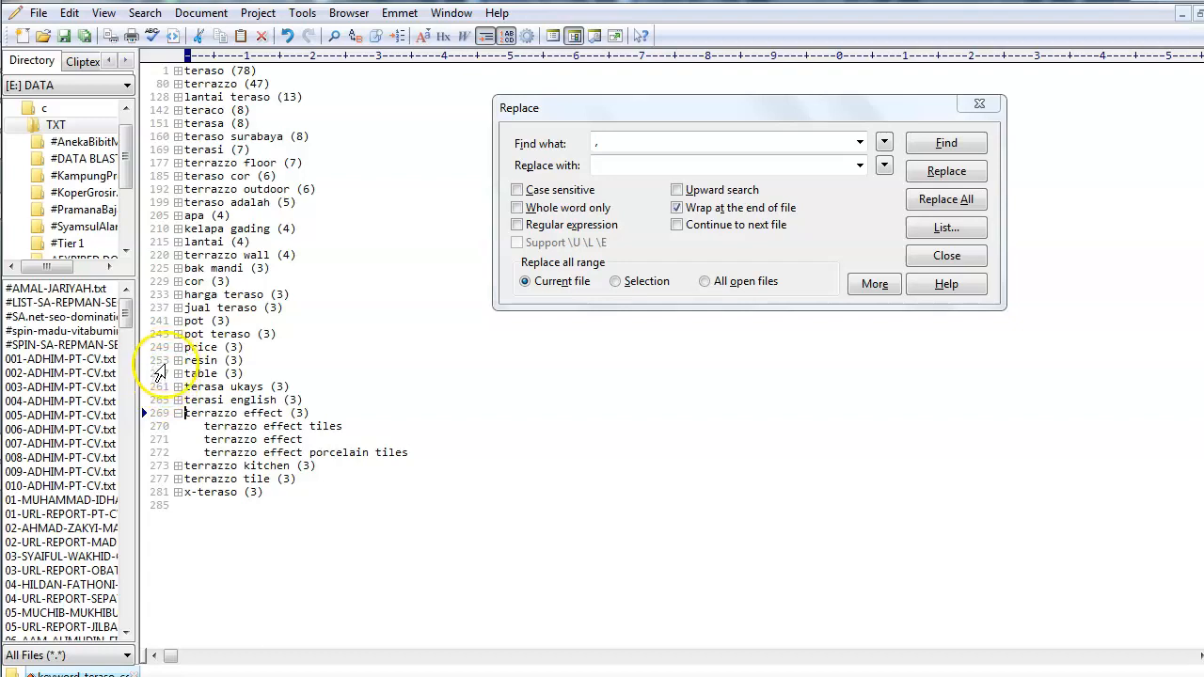
{"action": "left_click", "coordinate": [157, 388]}
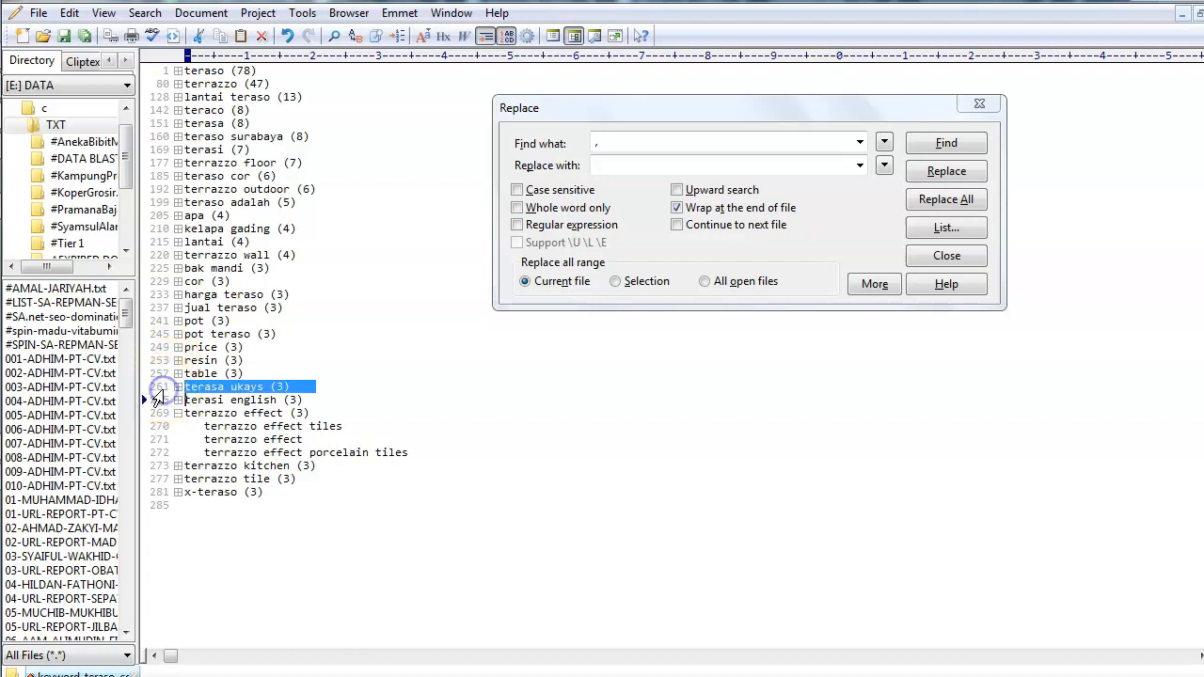
{"action": "key", "text": "Delete"}
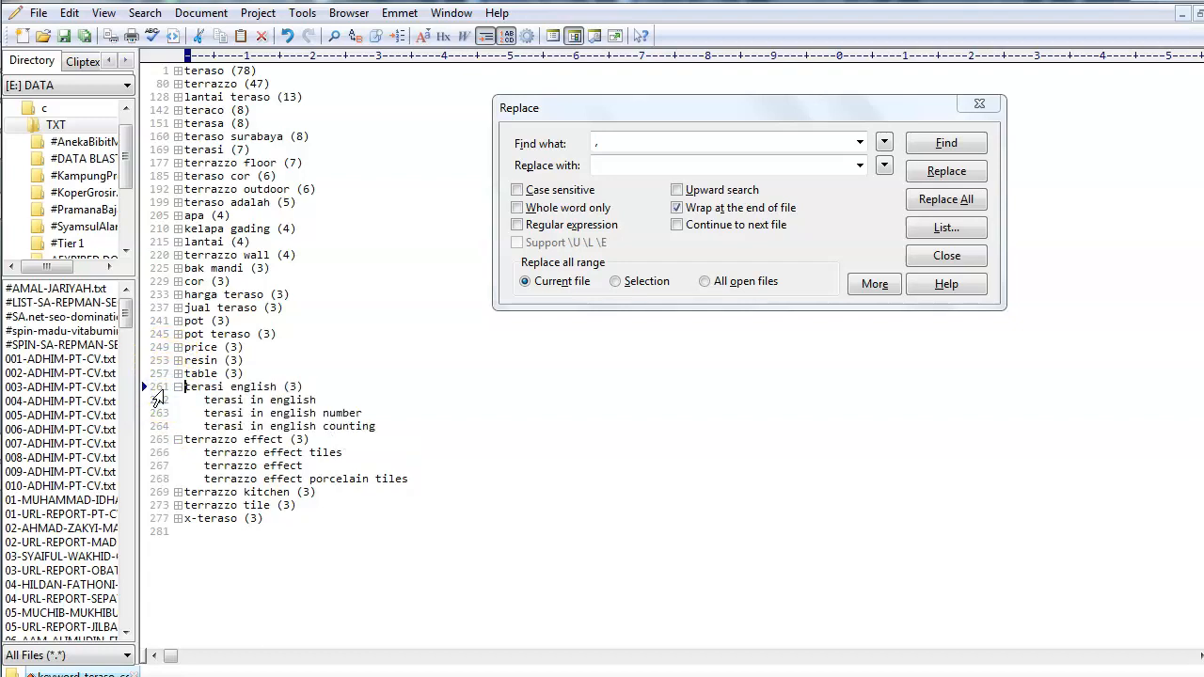
{"action": "left_click", "coordinate": [179, 388]}
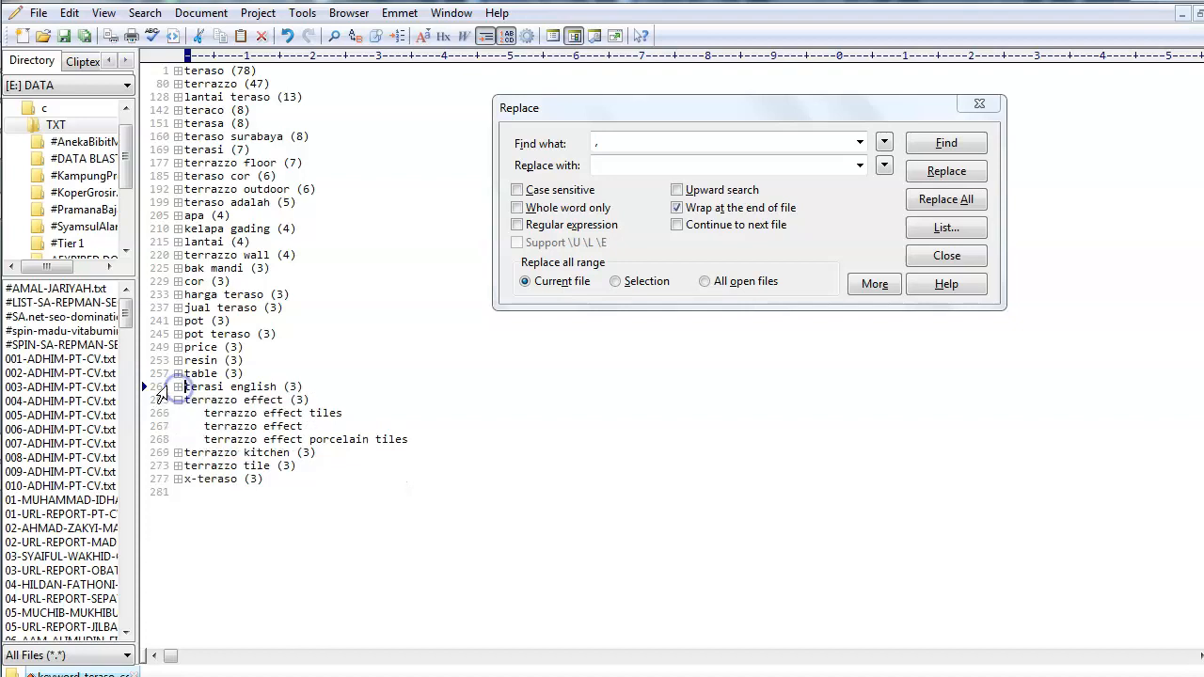
{"action": "left_click", "coordinate": [153, 387]}
{"action": "key", "text": "Delete"}
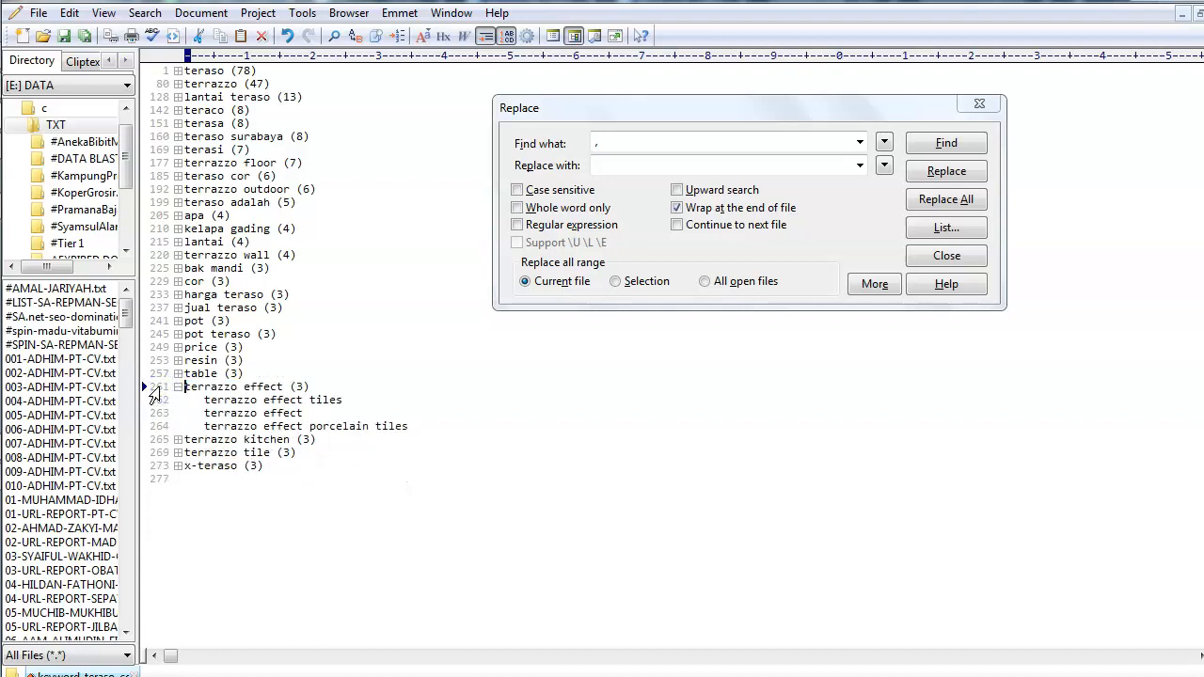
{"action": "left_click", "coordinate": [178, 388]}
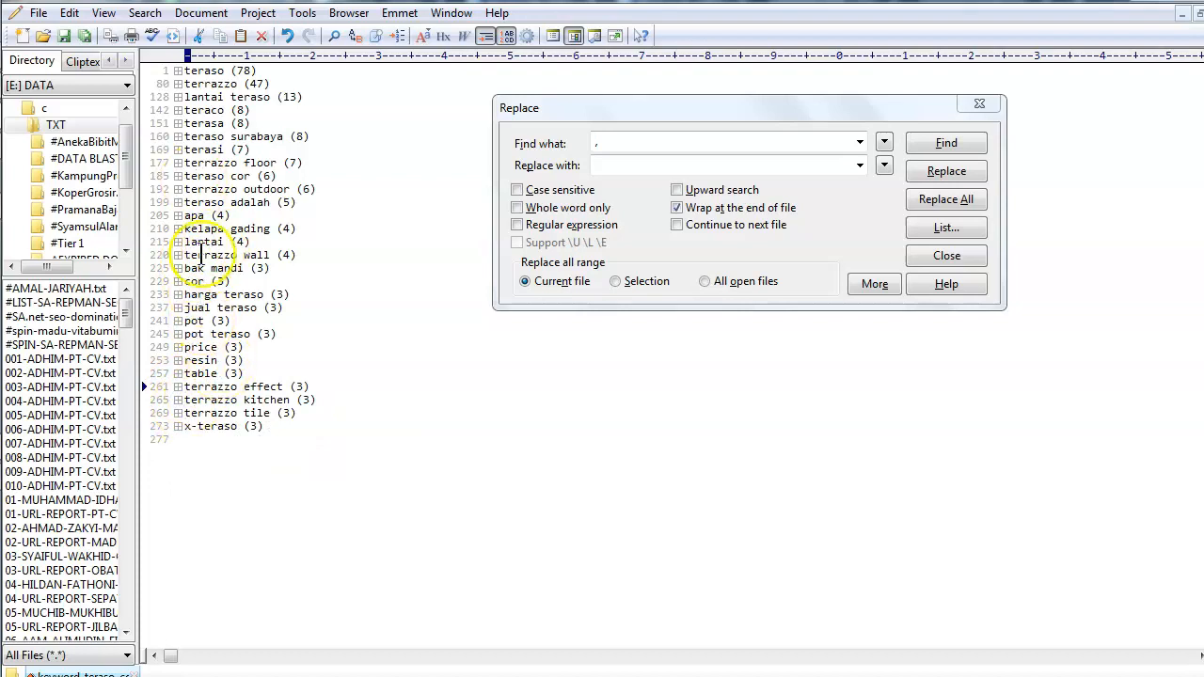
Delete the irrelevant teraco and terasi groups, and collapse the terasa and terrazzo floor groups
{"action": "left_click", "coordinate": [158, 110]}
{"action": "key", "text": "Delete"}
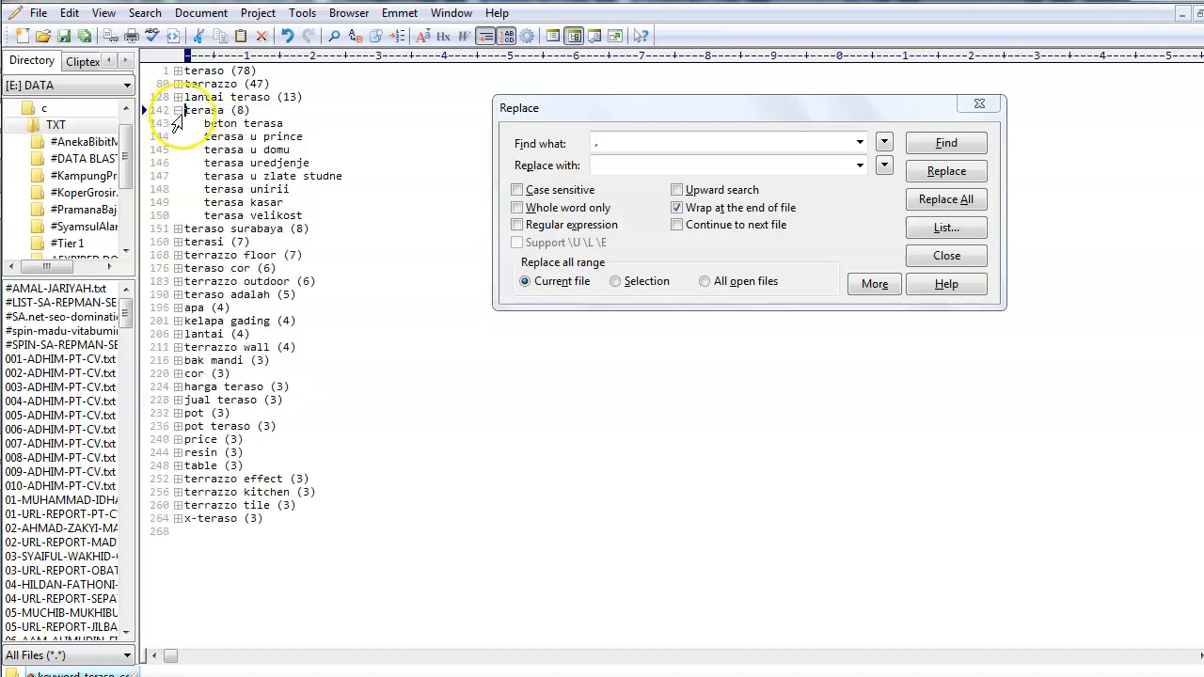
{"action": "left_click", "coordinate": [177, 110]}
{"action": "left_click", "coordinate": [188, 165]}
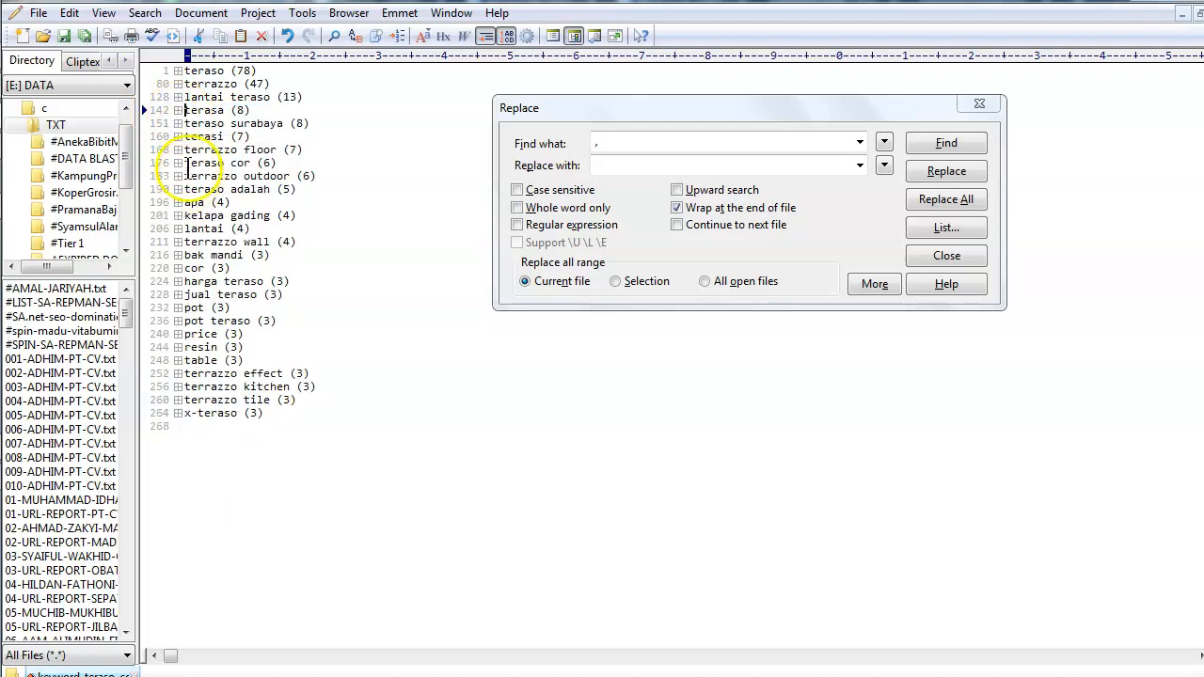
{"action": "left_click", "coordinate": [158, 136]}
{"action": "key", "text": "Delete"}
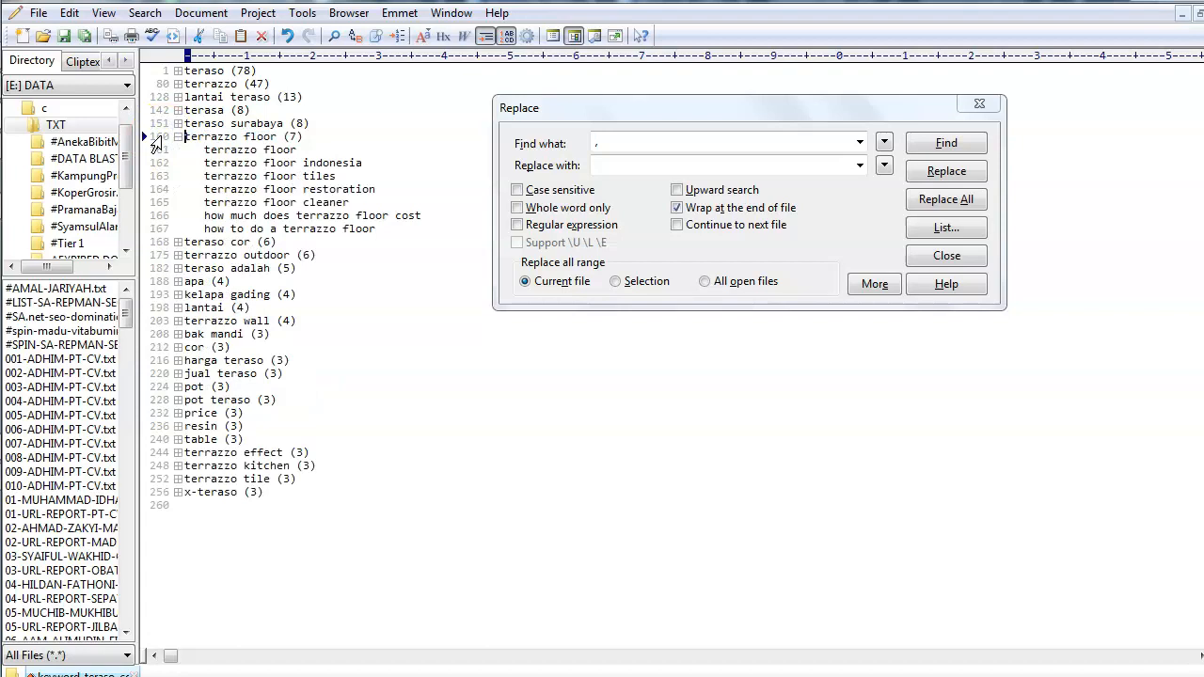
{"action": "left_click", "coordinate": [178, 137]}
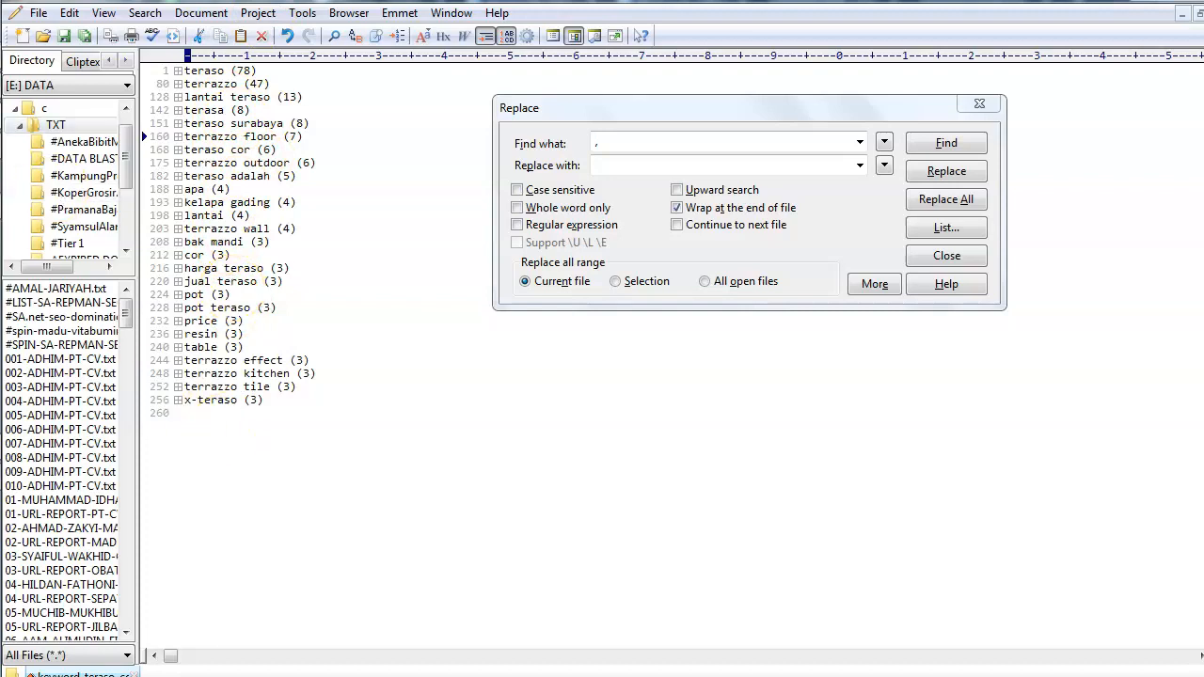
Switch to the browser and review the generated teraso keyword list from its beginning on the Keywords Hitter page
{"action": "mouse_move", "coordinate": [1, 150]}
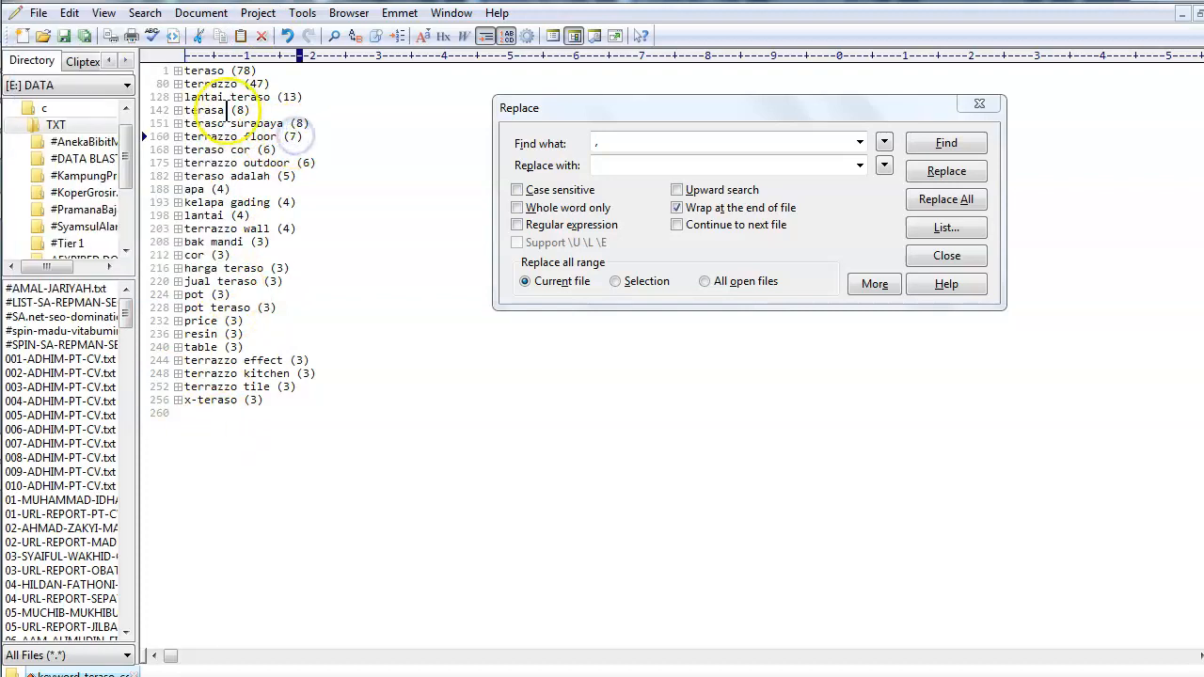
{"action": "left_click", "coordinate": [83, 68]}
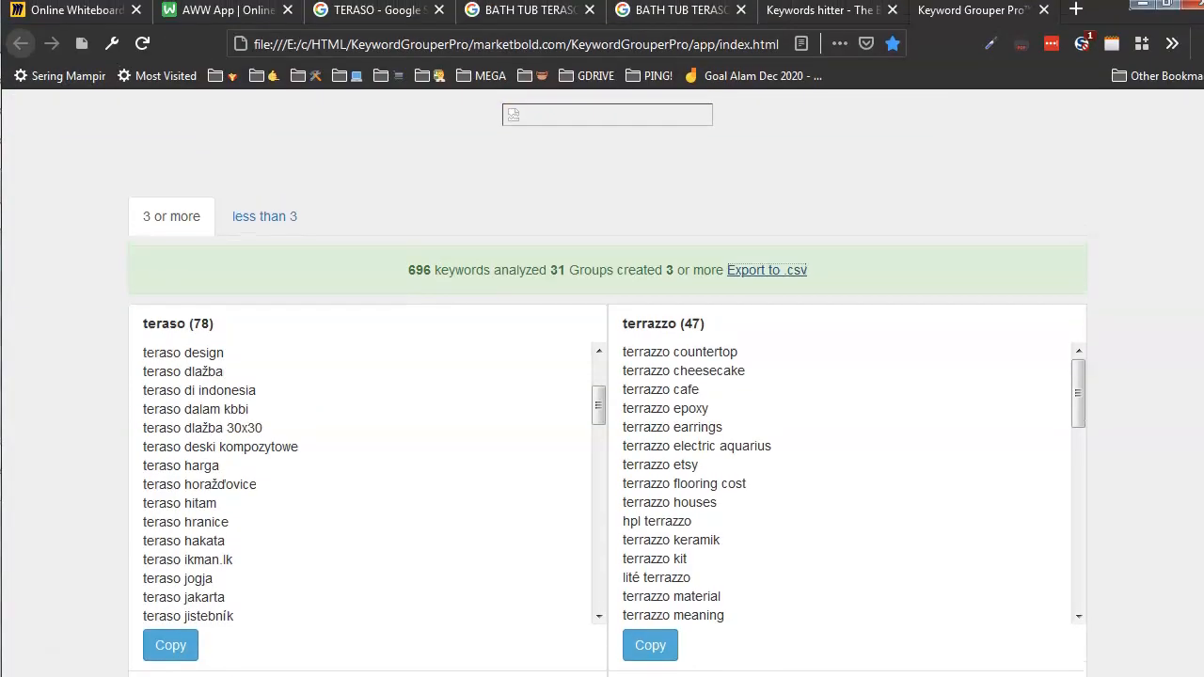
{"action": "left_click", "coordinate": [810, 15]}
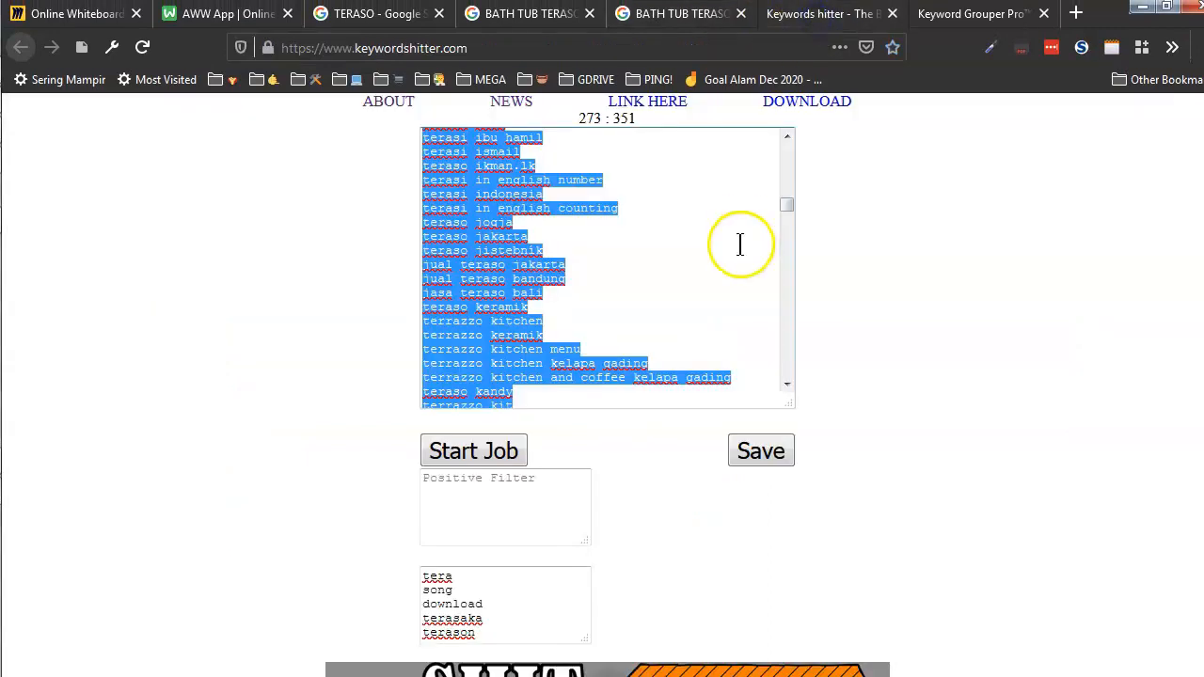
{"action": "left_click_drag", "start_coordinate": [784, 203], "coordinate": [790, 136]}
{"action": "left_click", "coordinate": [711, 169]}
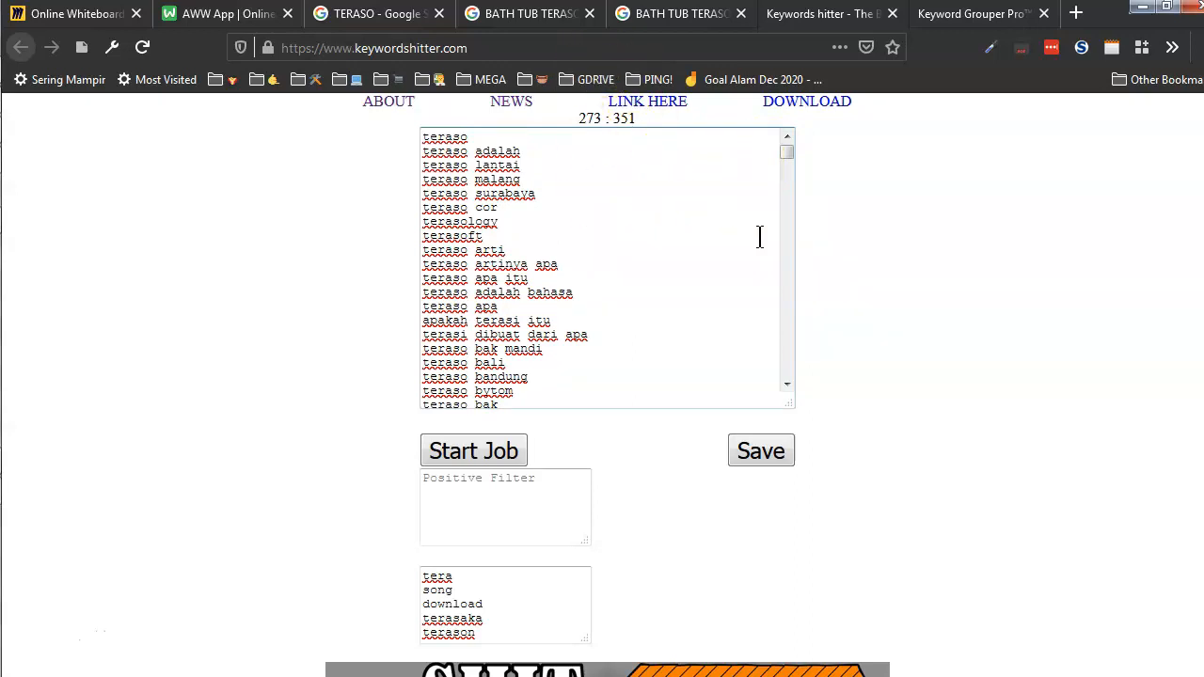
{"action": "left_click", "coordinate": [699, 262]}
Return to keyword-teraso-contoh.txt in EditPlus and close the Replace dialog
{"action": "left_click", "coordinate": [976, 27]}
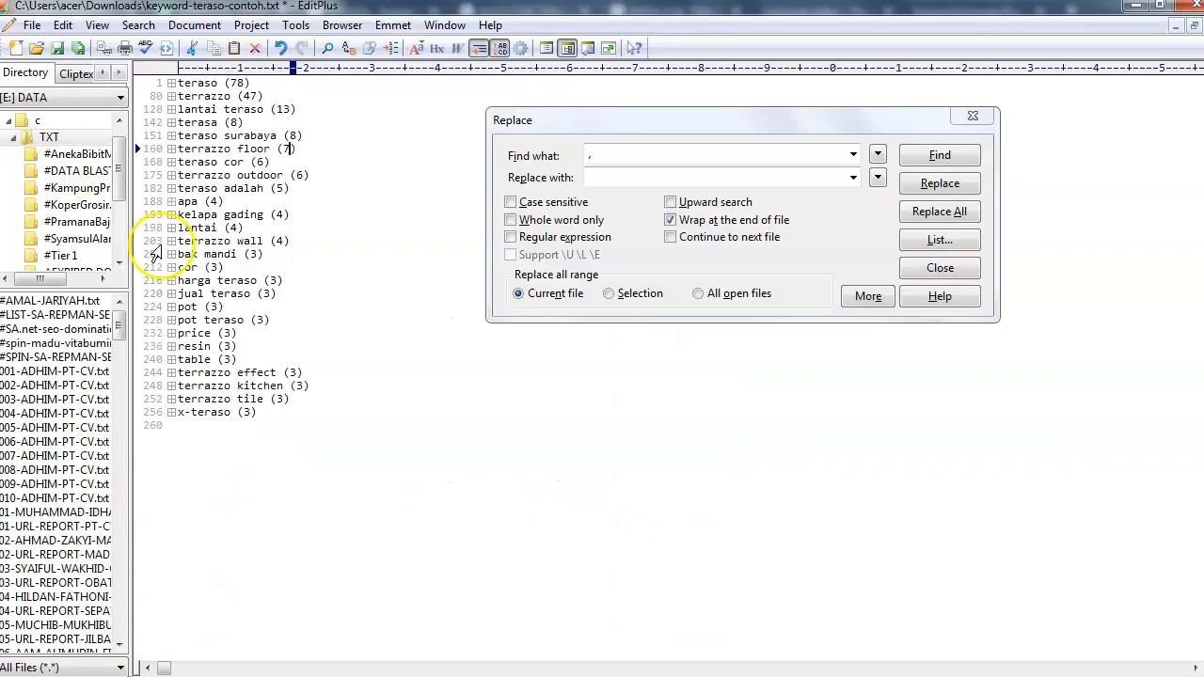
{"action": "left_click", "coordinate": [432, 390]}
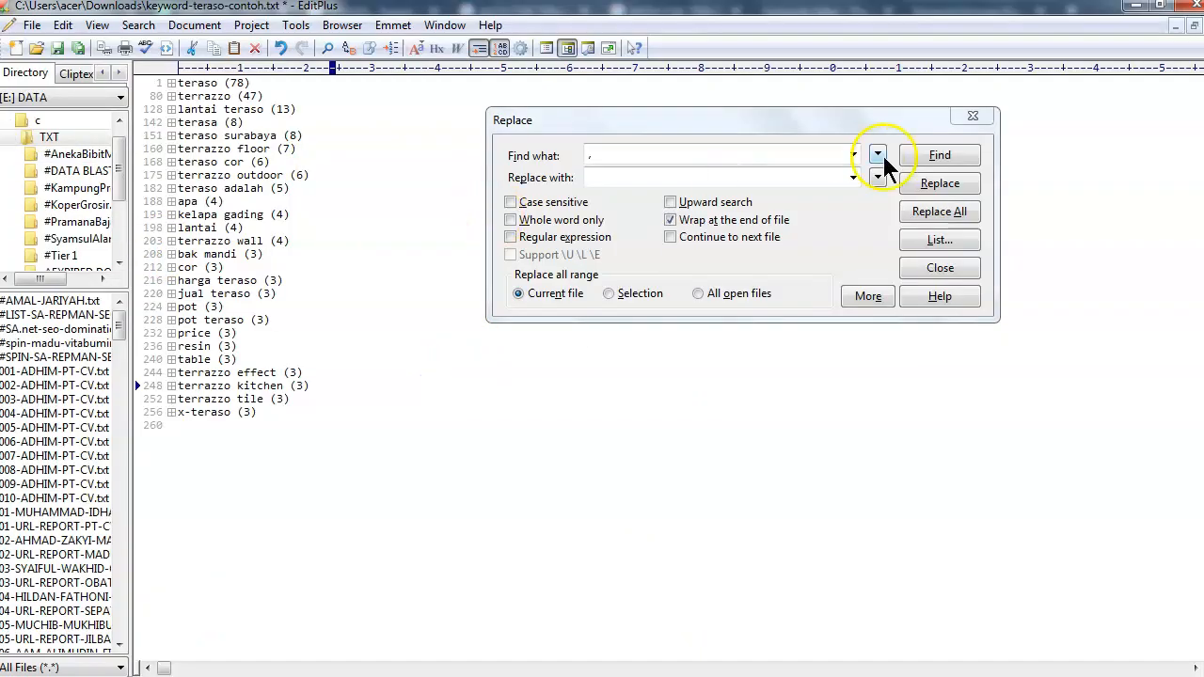
{"action": "left_click", "coordinate": [978, 116]}
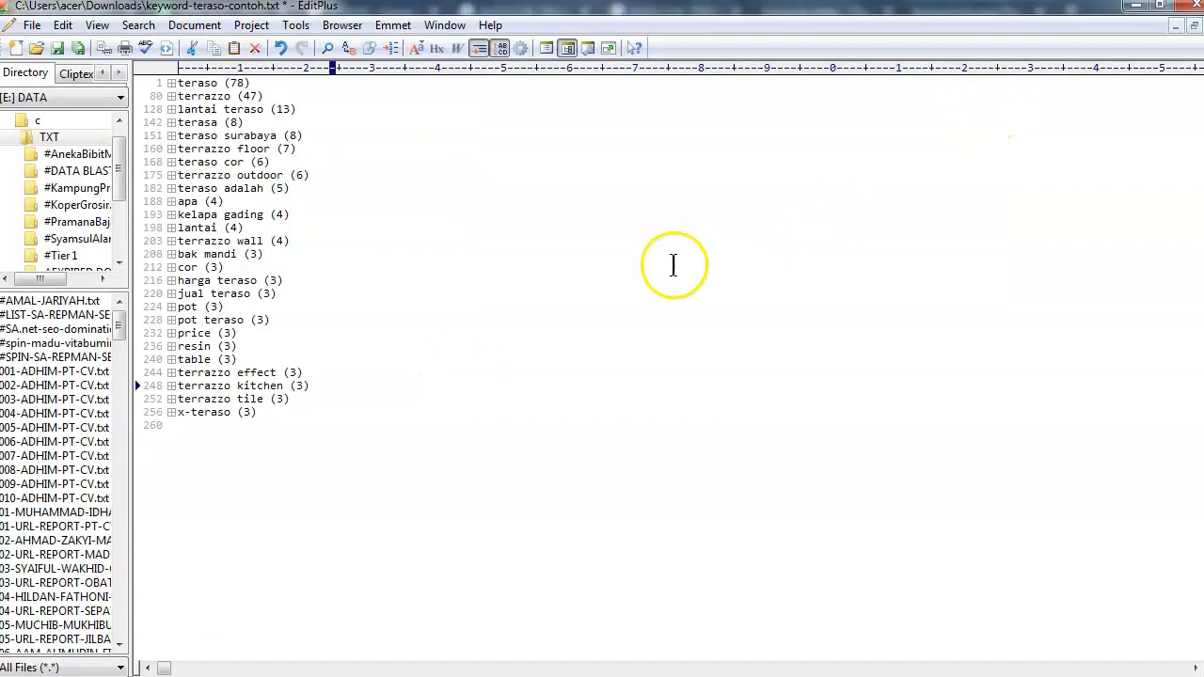